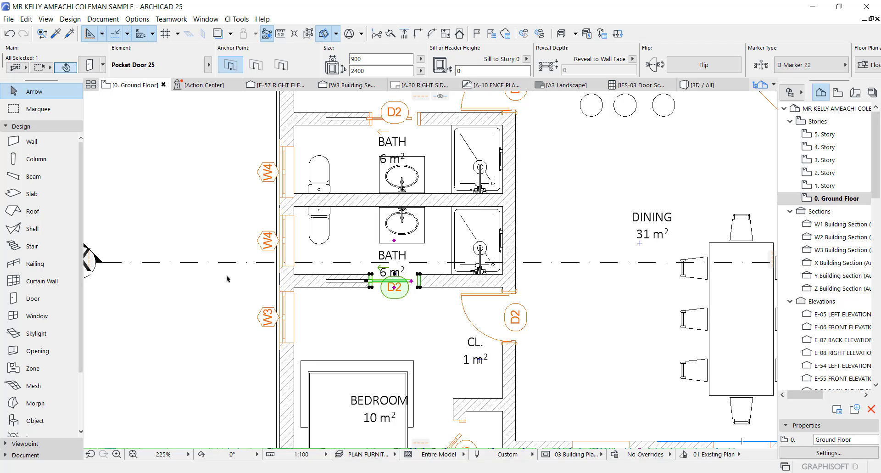
- Set the dimension marker of the lower bathroom's exterior-wall window to No Marker
click(227, 279)
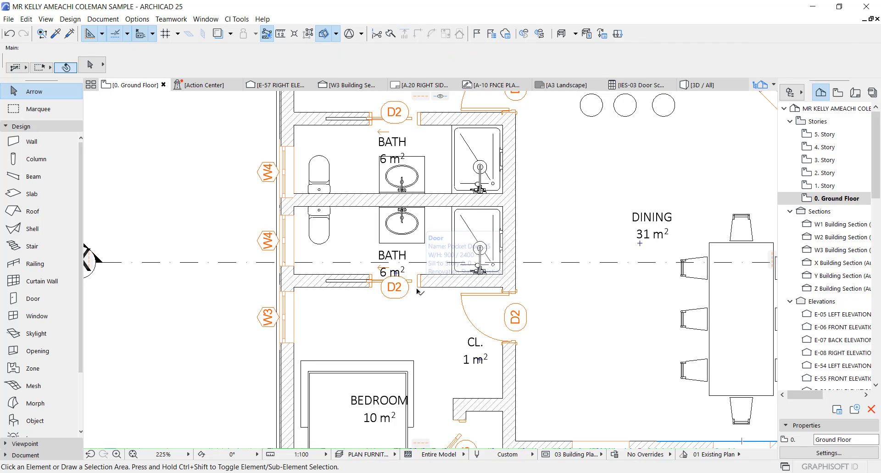
click(289, 264)
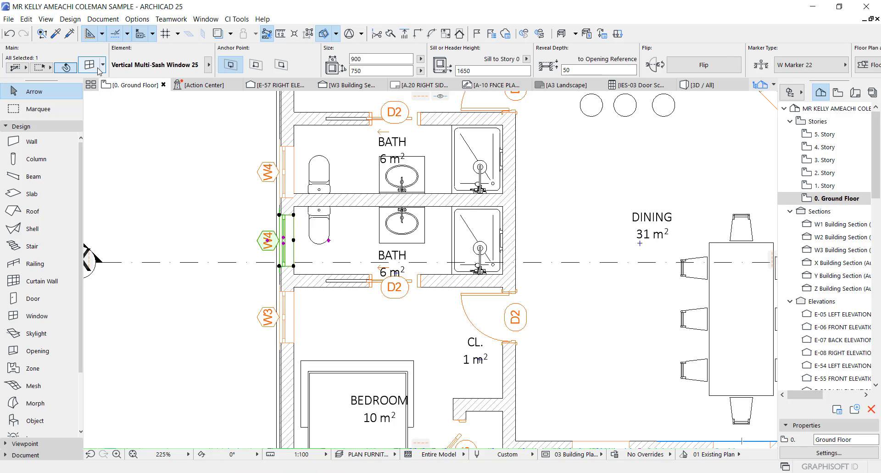
key(ctrl+t)
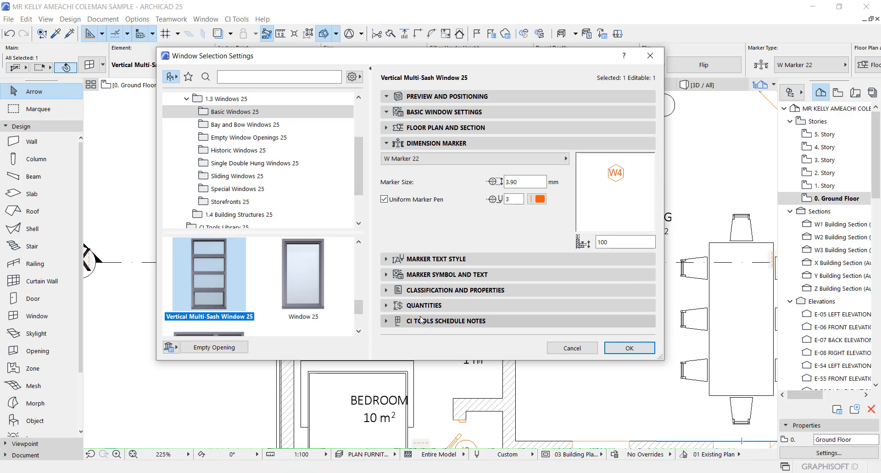
click(556, 159)
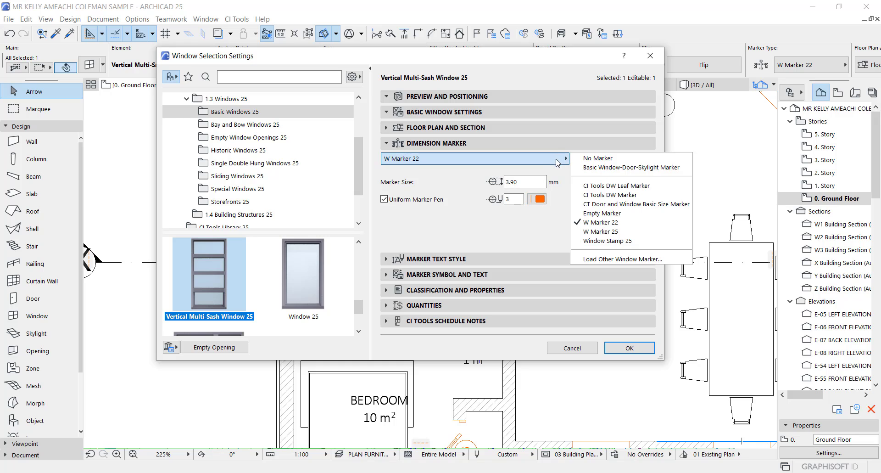
click(593, 154)
click(628, 347)
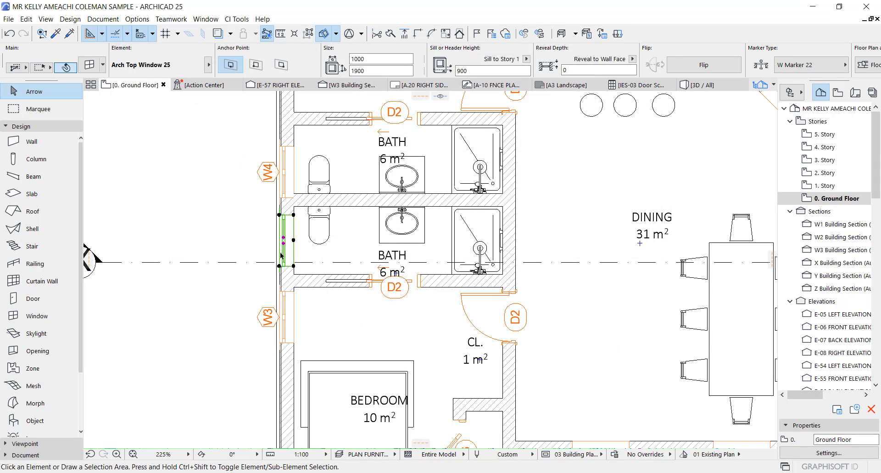
- Assign the W Marker 25 dimension marker to the lower bathroom's window
click(294, 224)
click(293, 218)
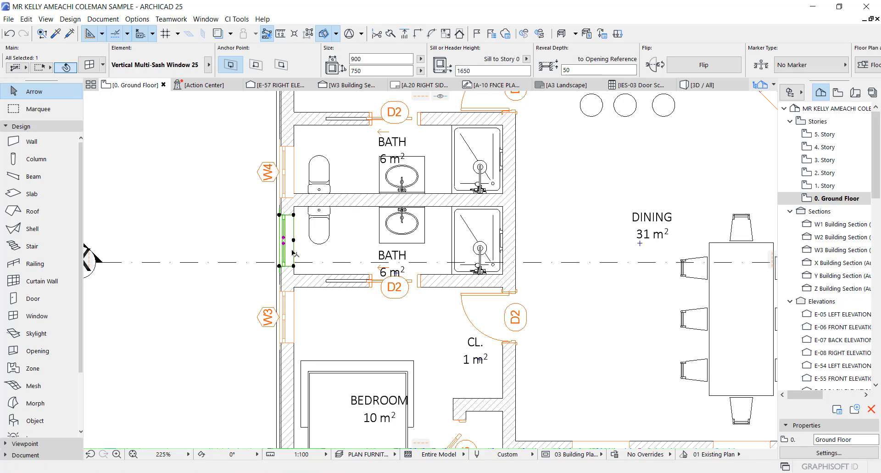
click(89, 66)
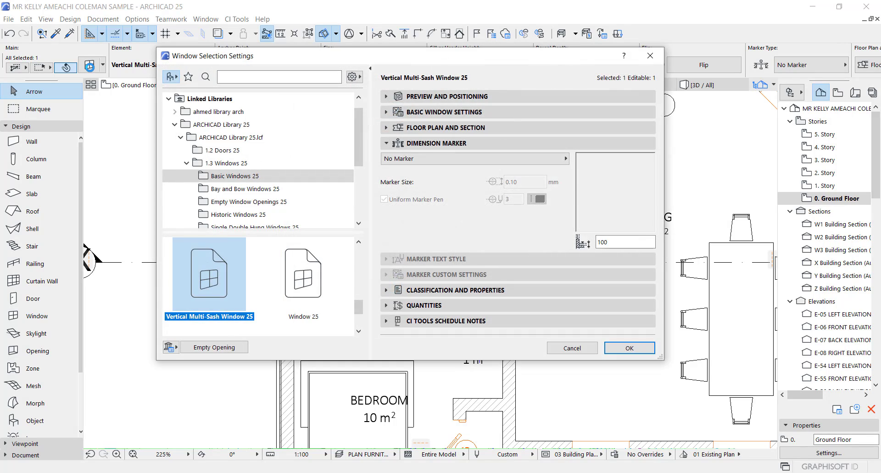
click(560, 161)
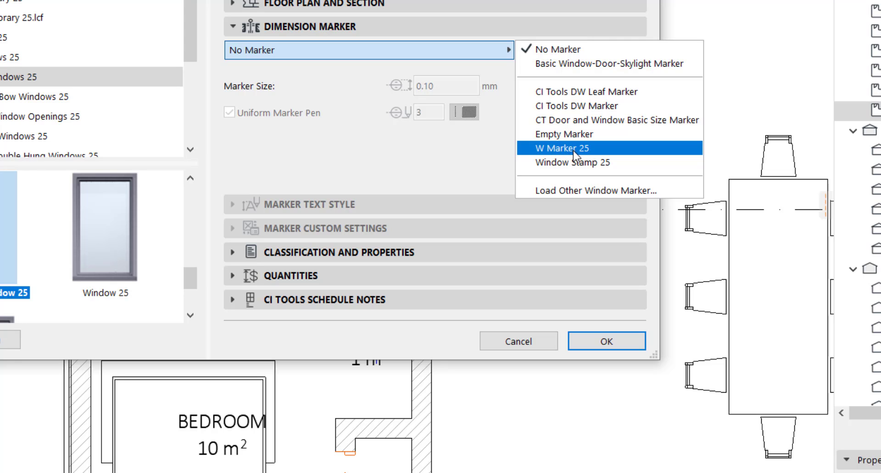
click(574, 150)
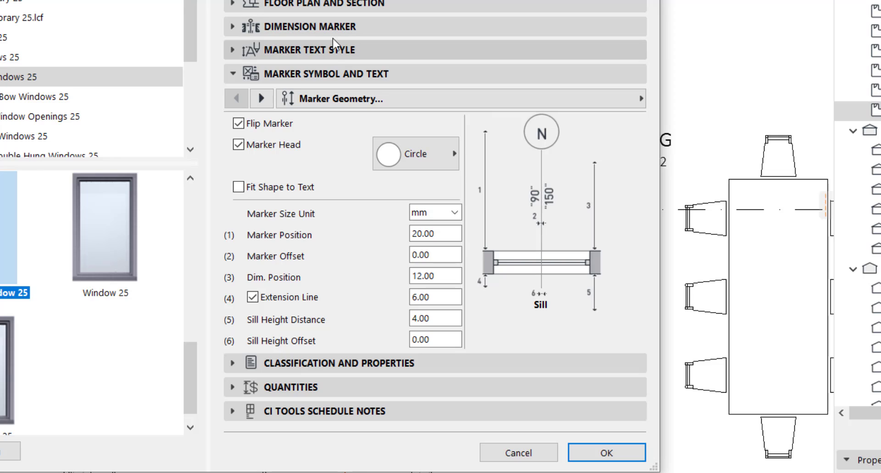
click(596, 454)
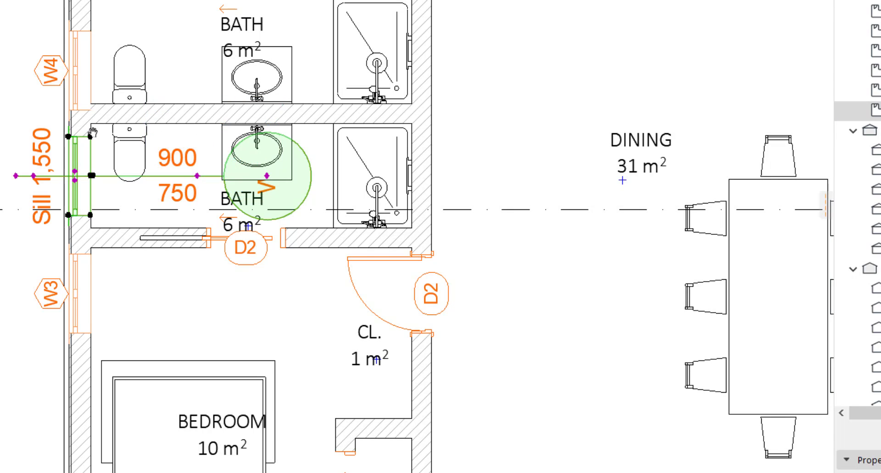
- Reopen the window's selection settings and set its W Marker 25 marker size to 5.00 mm
middle_drag(92, 133, 102, 211)
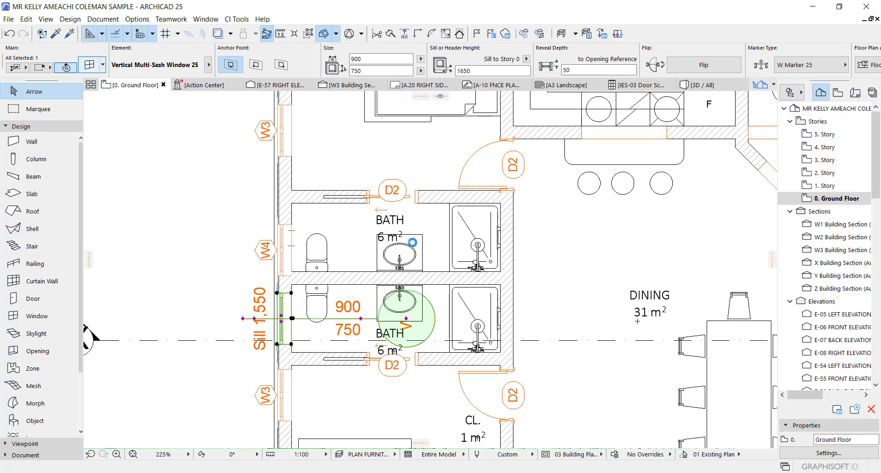
key(ctrl+t)
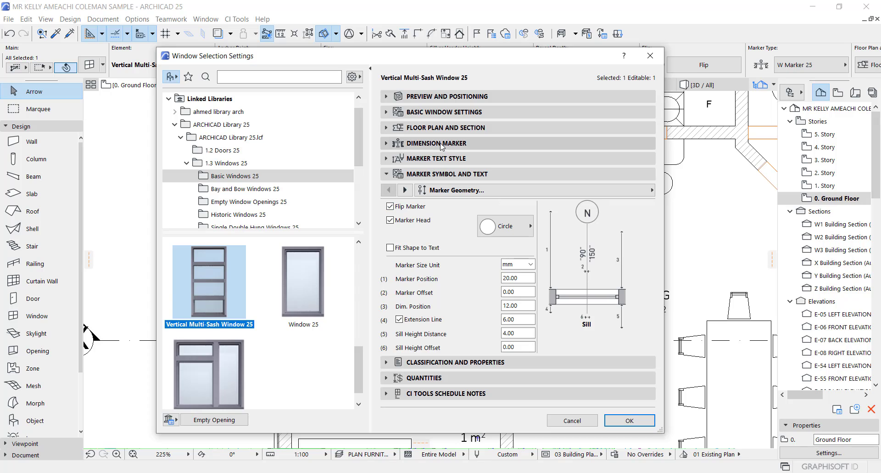
click(505, 142)
click(543, 165)
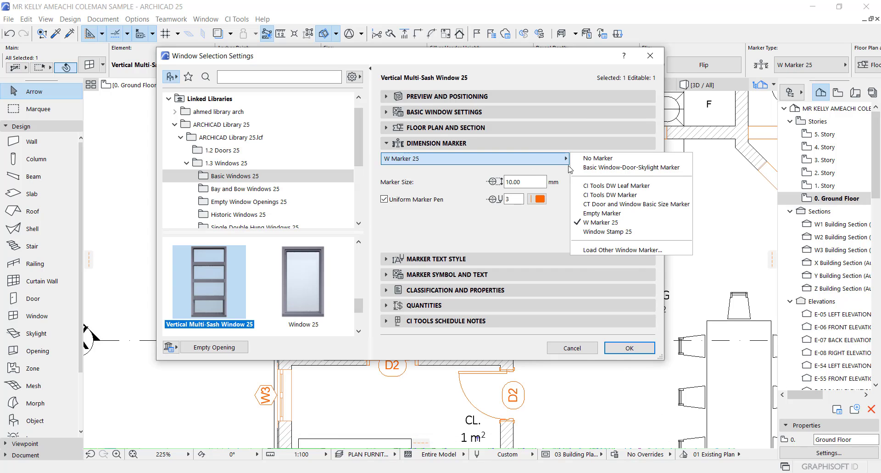
click(593, 222)
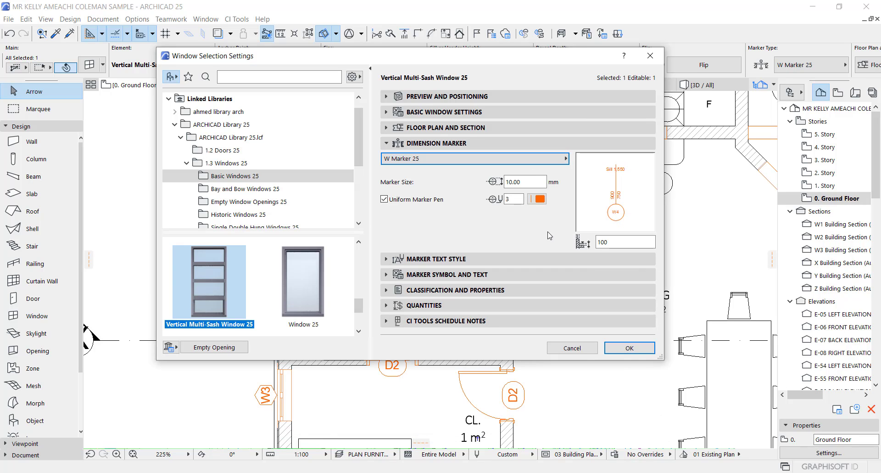
click(433, 259)
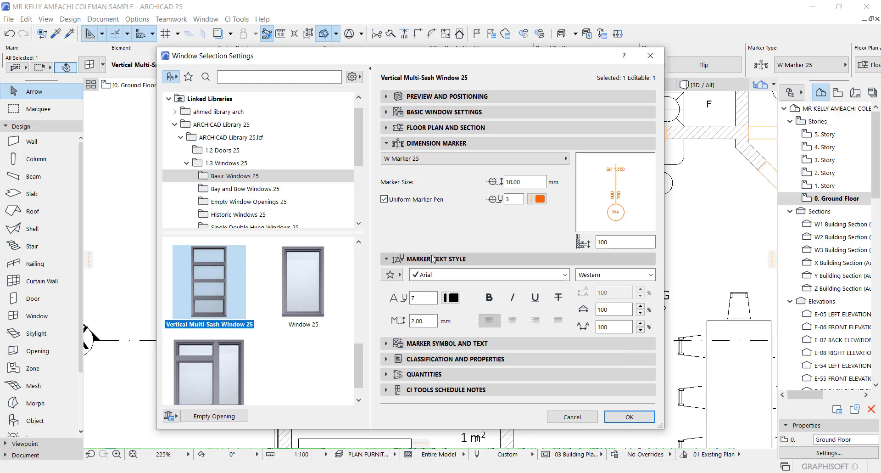
double_click(521, 182)
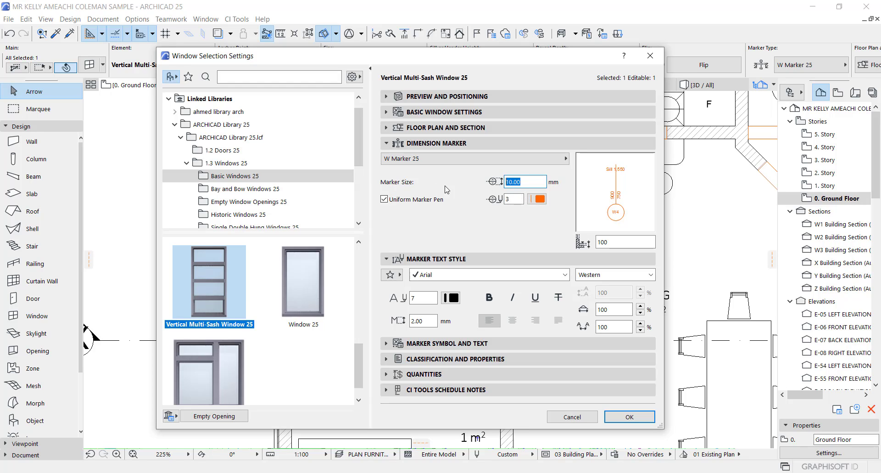
text(5.00)
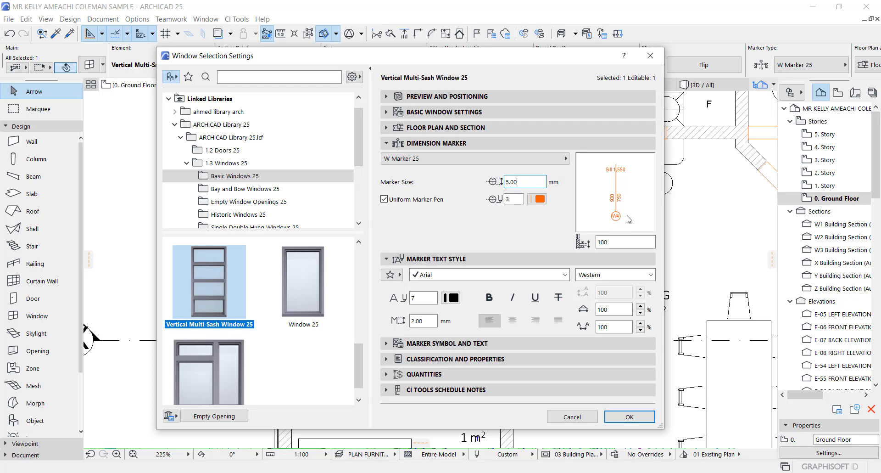
- Set the marker's text size to 1.50 mm
double_click(418, 320)
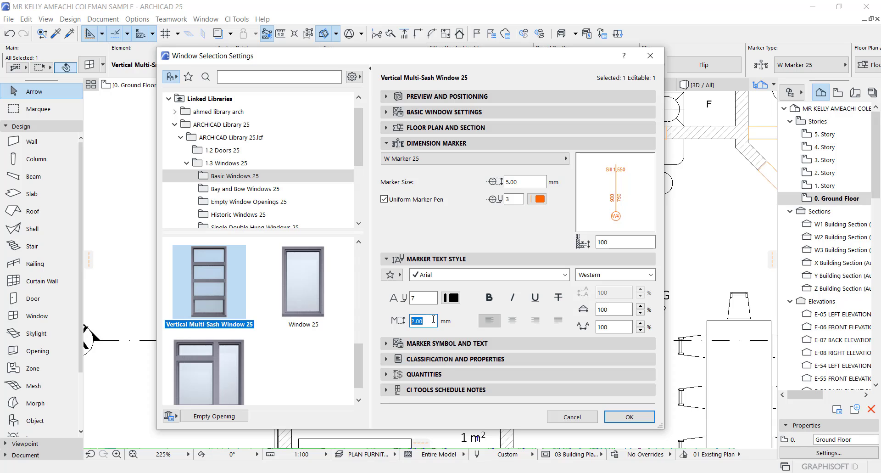
text(1.50)
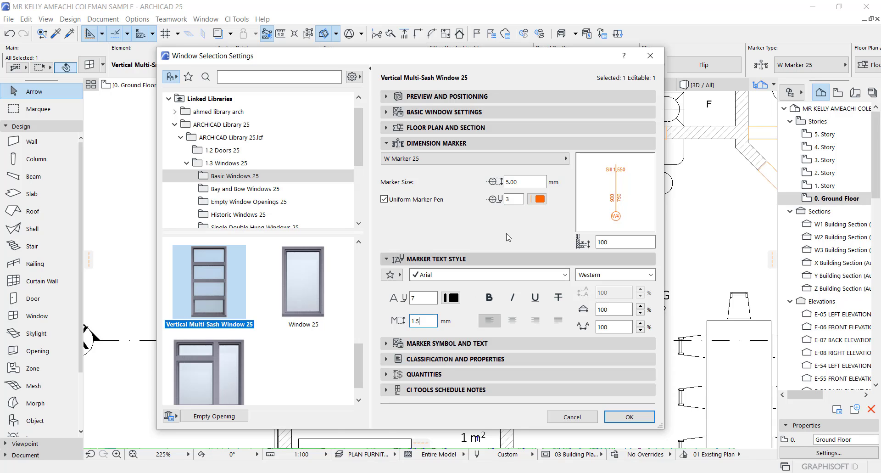
key(Tab)
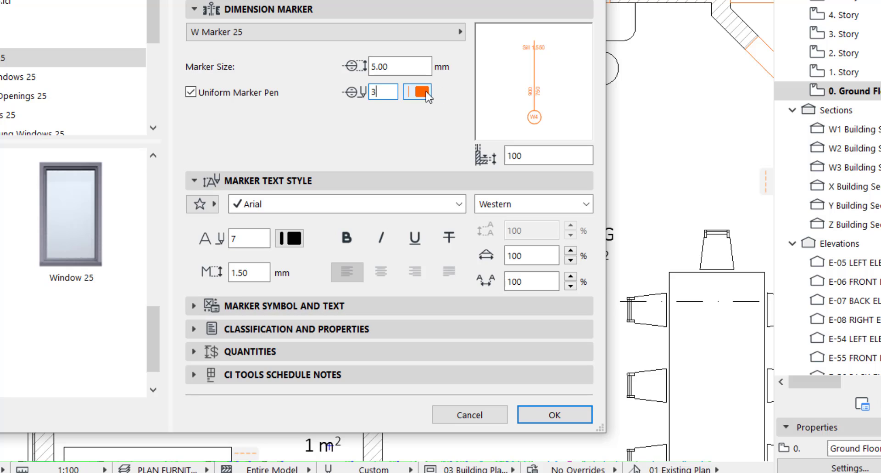
click(426, 92)
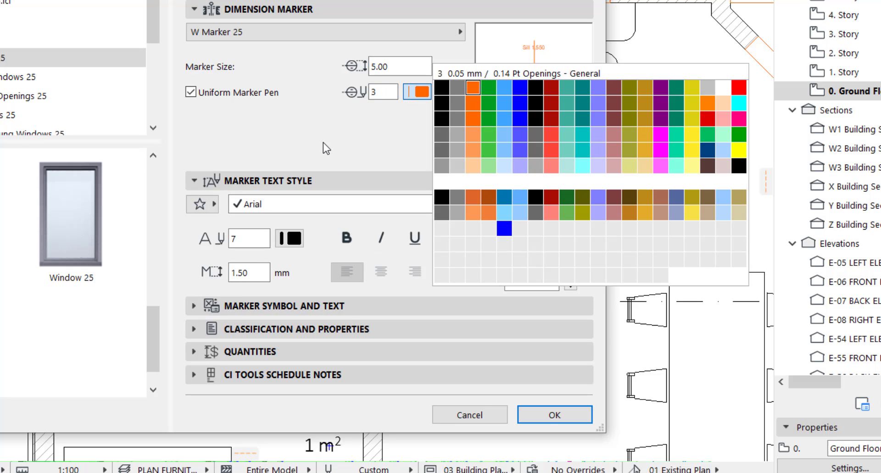
- Change the marker head shape to Hexagon Rotated in the marker geometry settings
click(260, 182)
click(253, 199)
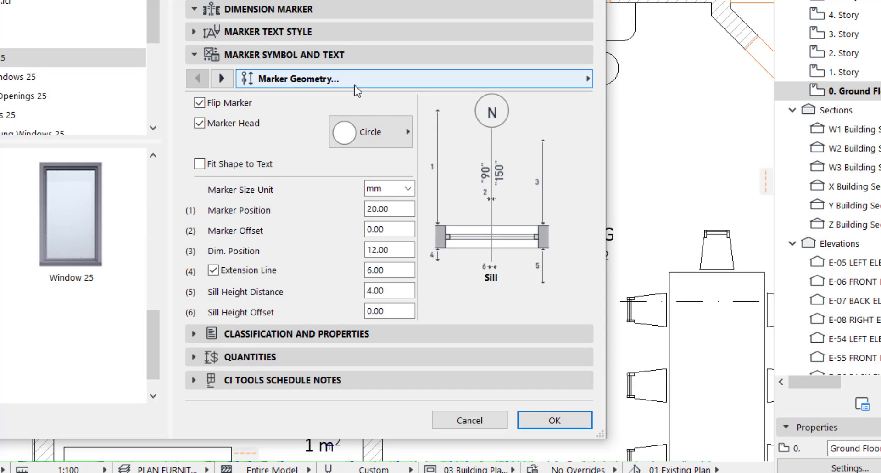
click(360, 135)
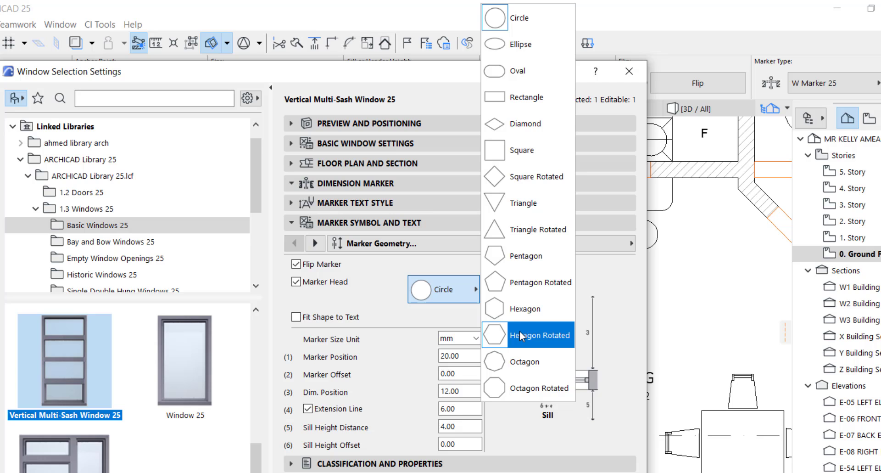
click(330, 78)
mouse_move(329, 77)
mouse_down()
mouse_move(338, 211)
mouse_move(550, 272)
mouse_move(430, 206)
mouse_move(309, 26)
mouse_up()
click(469, 255)
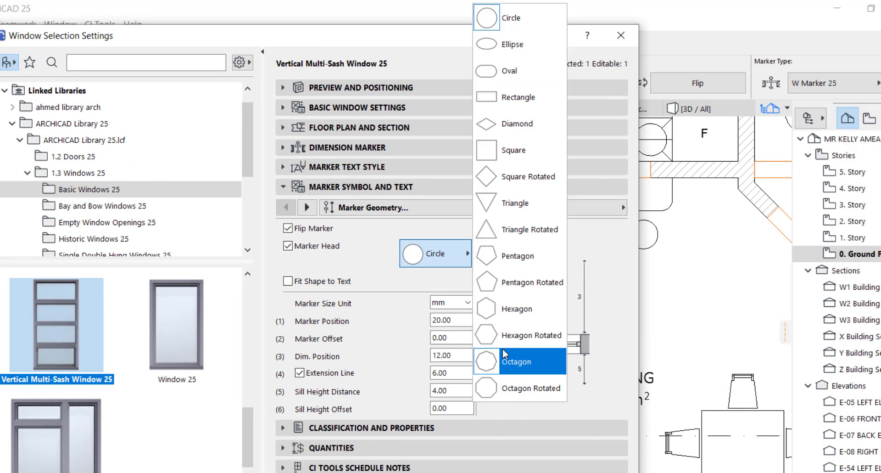
click(510, 315)
click(466, 255)
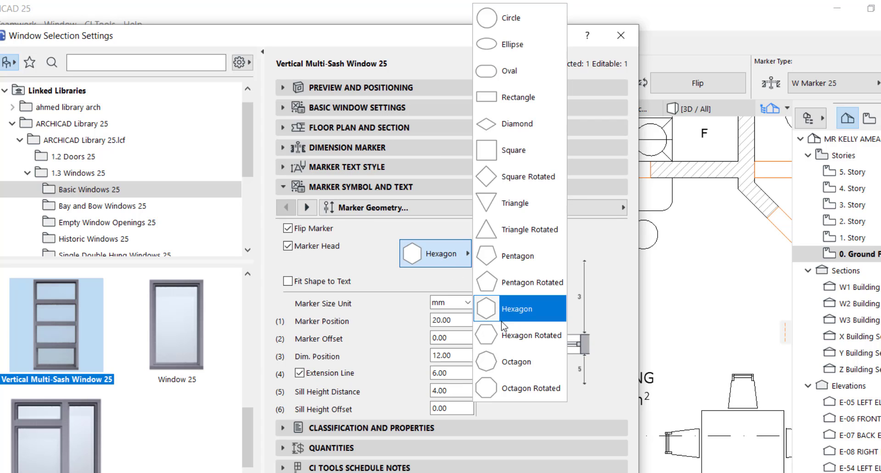
click(506, 332)
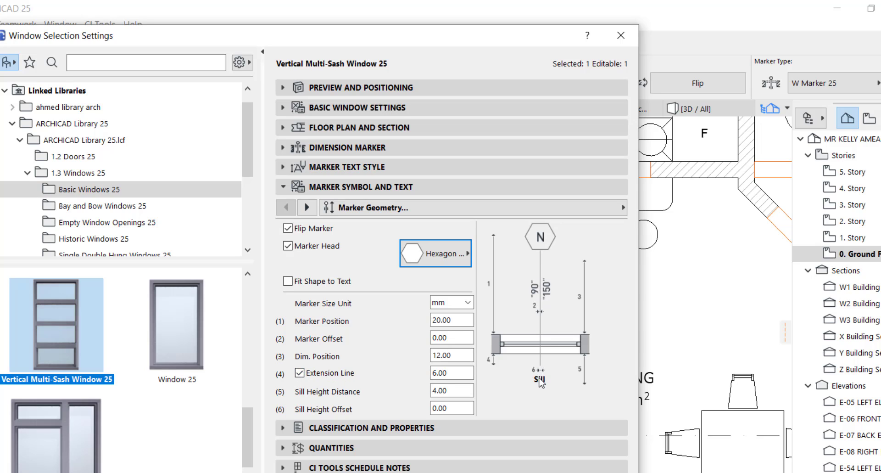
- Turn off the marker's extension line and apply the settings to the window
click(299, 373)
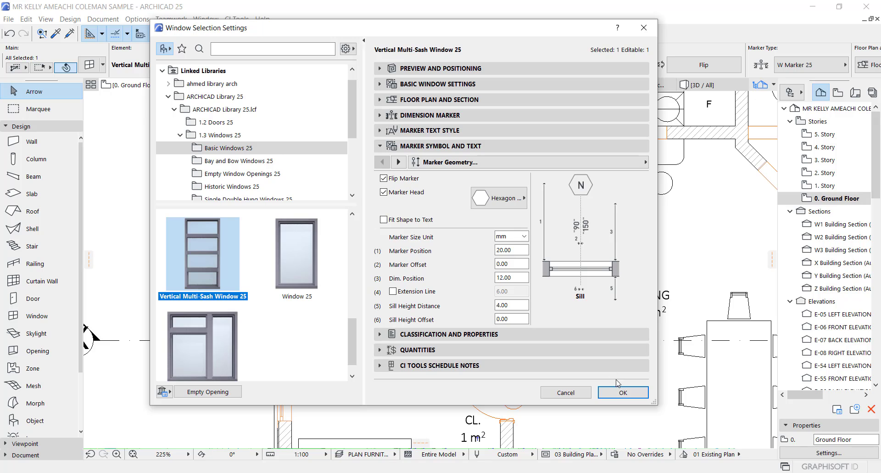
click(623, 392)
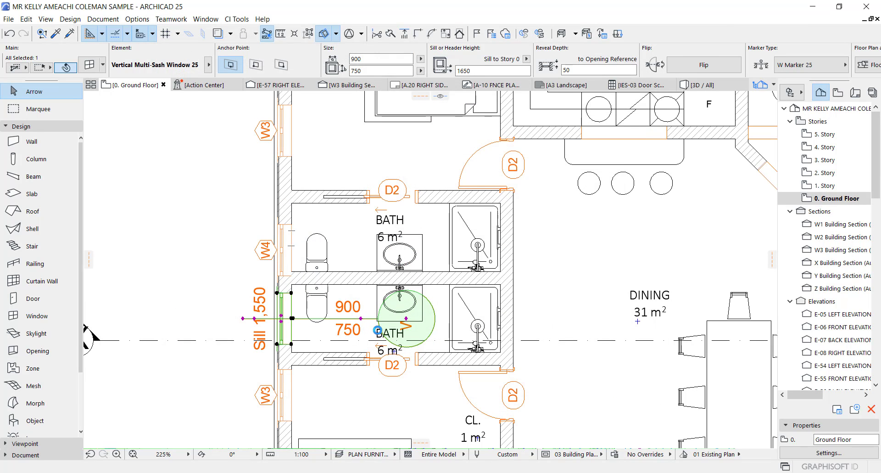
key(Escape)
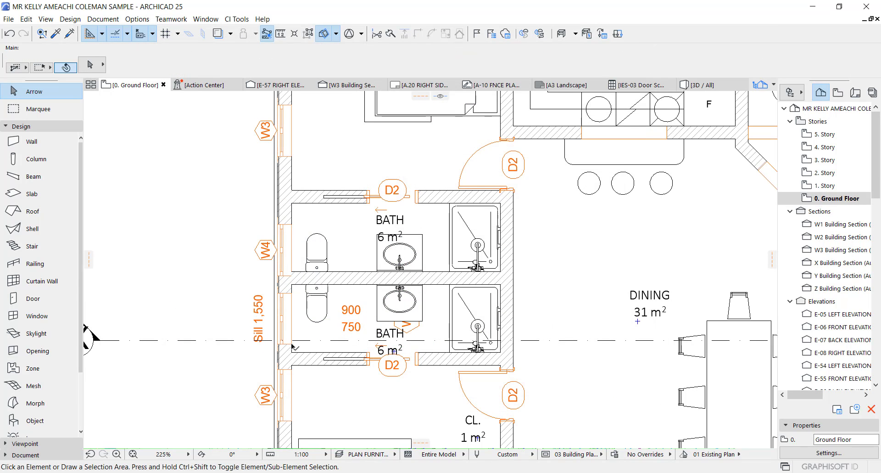
- Reopen the bathroom window's settings and set the Marker Position to 2.00 mm and the Dim. Position to 0
click(281, 301)
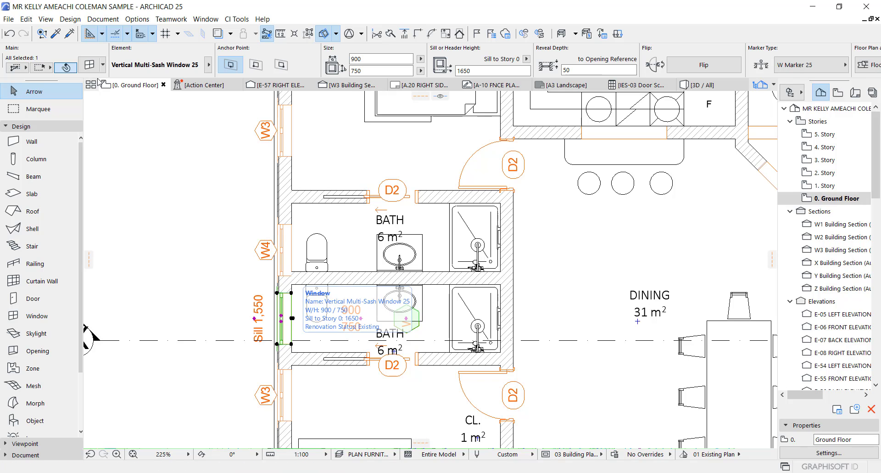
key(ctrl+t)
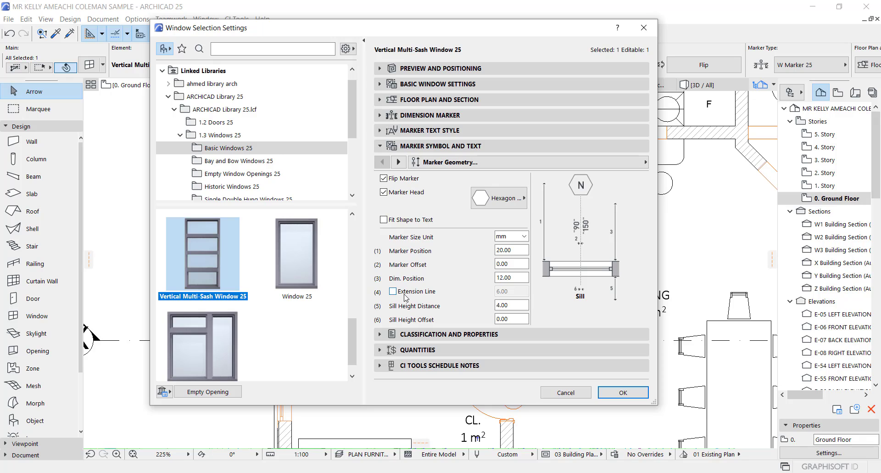
click(513, 250)
click(512, 277)
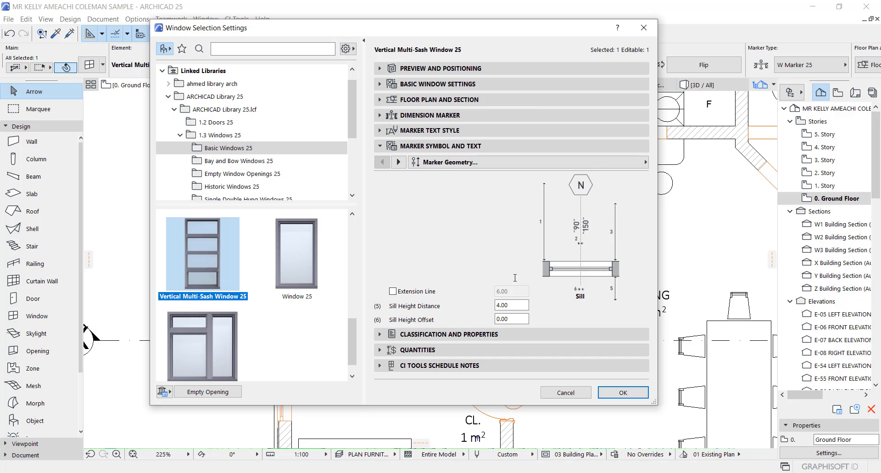
text(0)
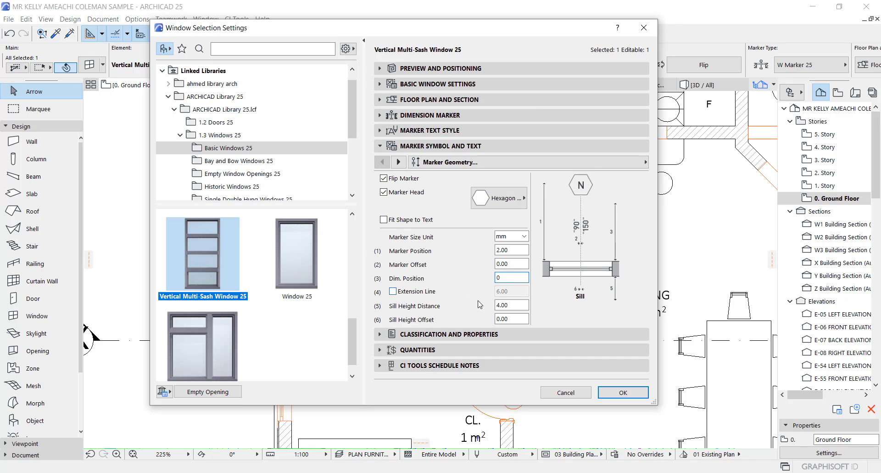
- Set the marker's Sill Height Distance to 0 mm
click(500, 318)
drag(297, 32, 264, 25)
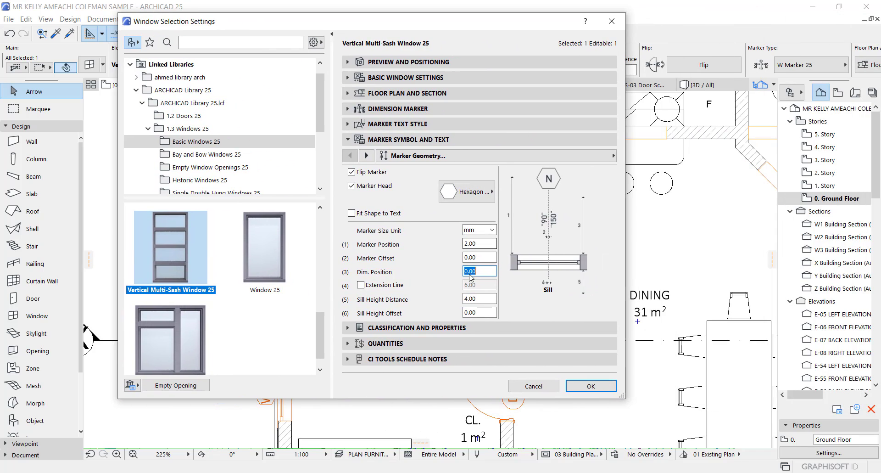
double_click(483, 300)
text(0)
key(Return)
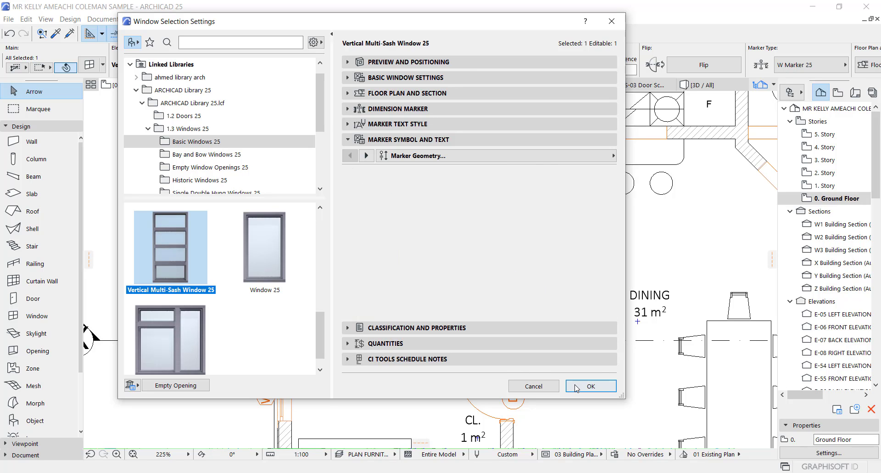
- Apply the bathroom window's marker settings, reopen them and turn off Flip Marker
click(576, 388)
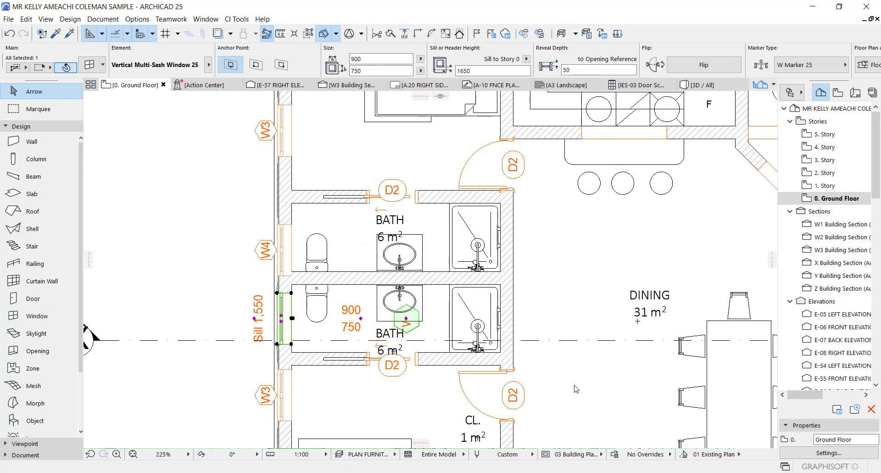
scroll(289, 321, up, 5)
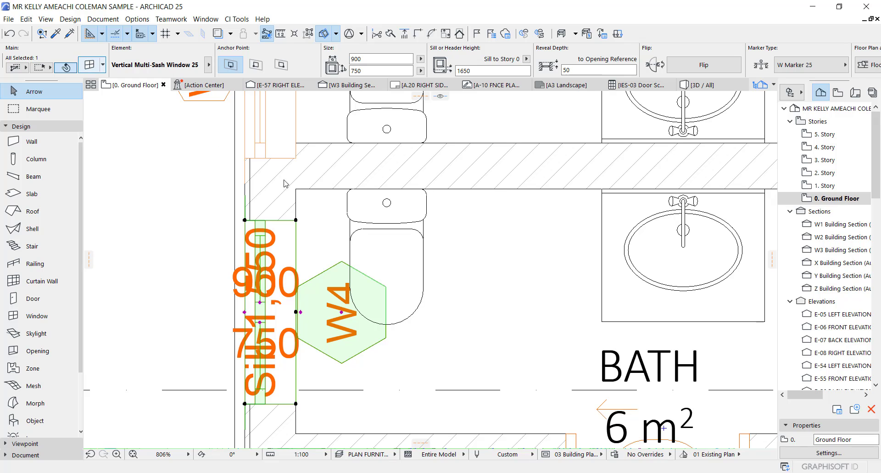
key(ctrl+t)
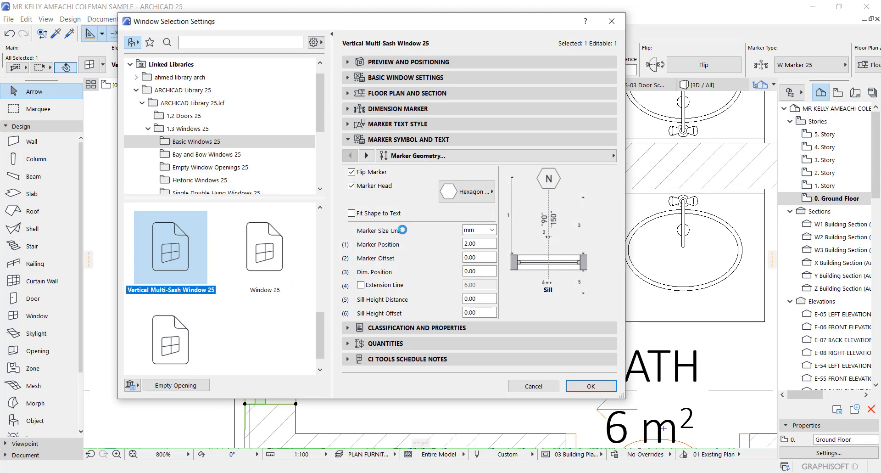
click(352, 173)
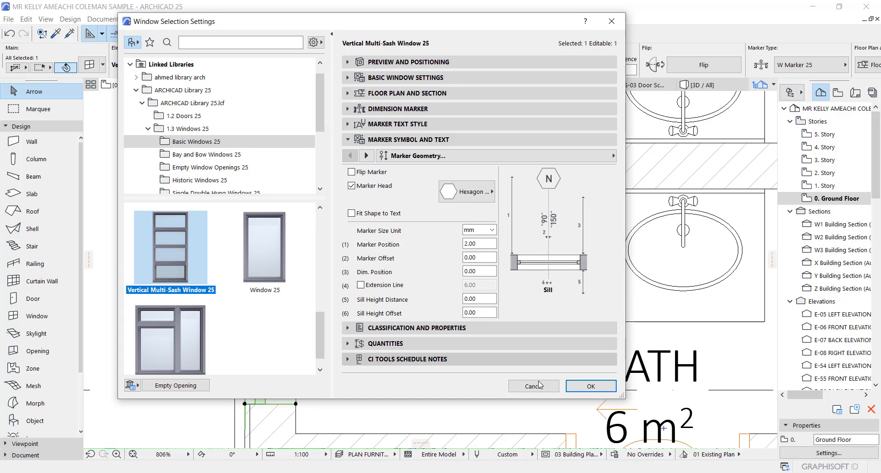
- Set the Marker Position to 3 mm and apply the settings to the window
click(581, 389)
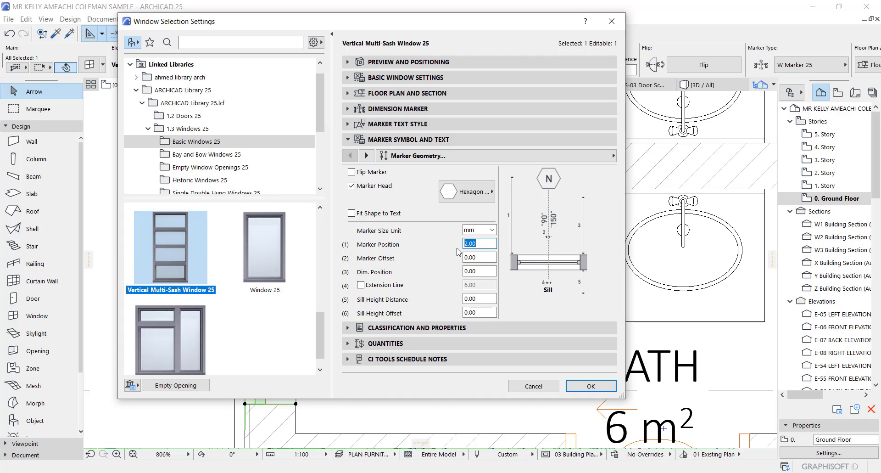
text(3)
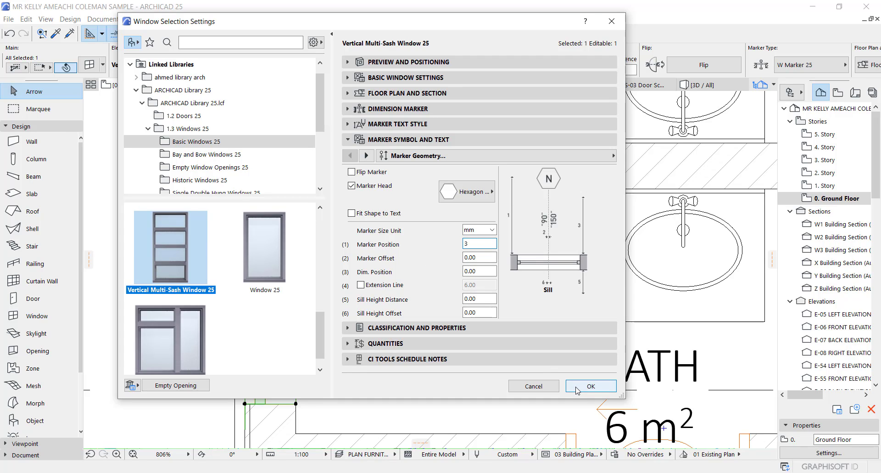
key(Return)
click(578, 388)
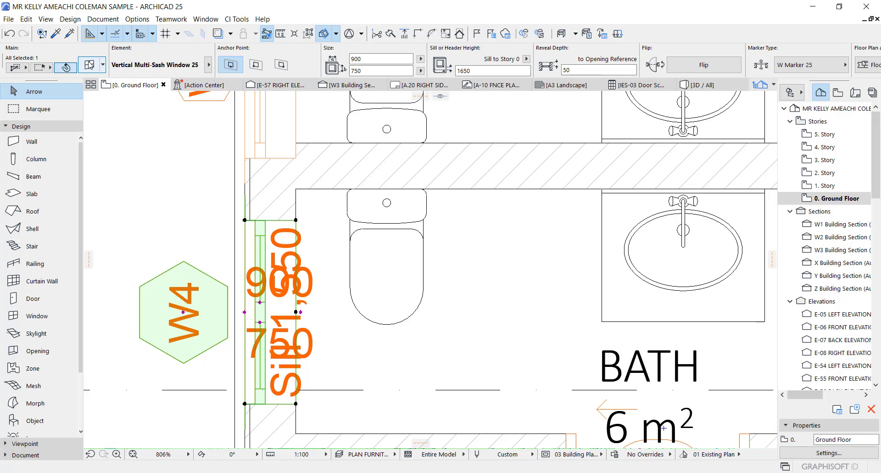
- Reopen the window's settings and set the marker's ID content to Element ID, keeping its orientation perpendicular to the marker axis
double_click(315, 275)
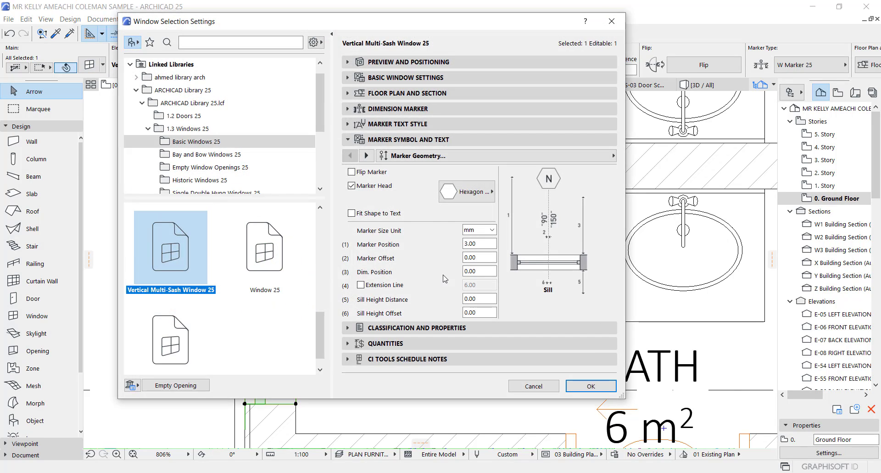
click(367, 155)
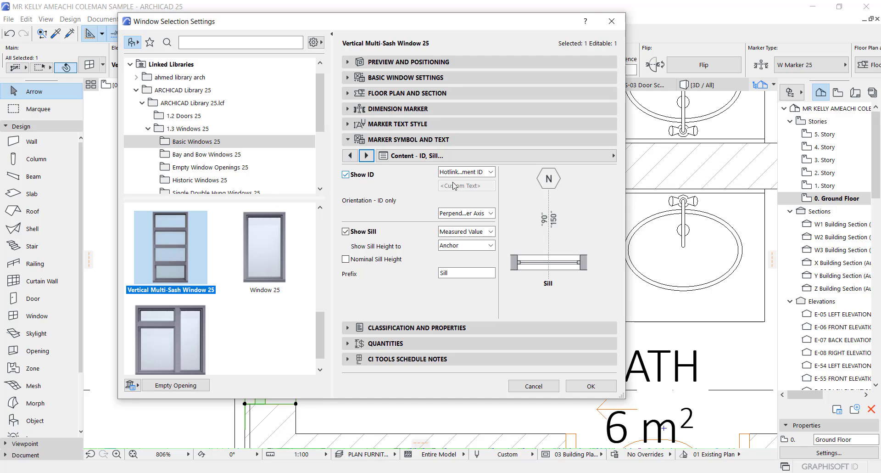
click(463, 172)
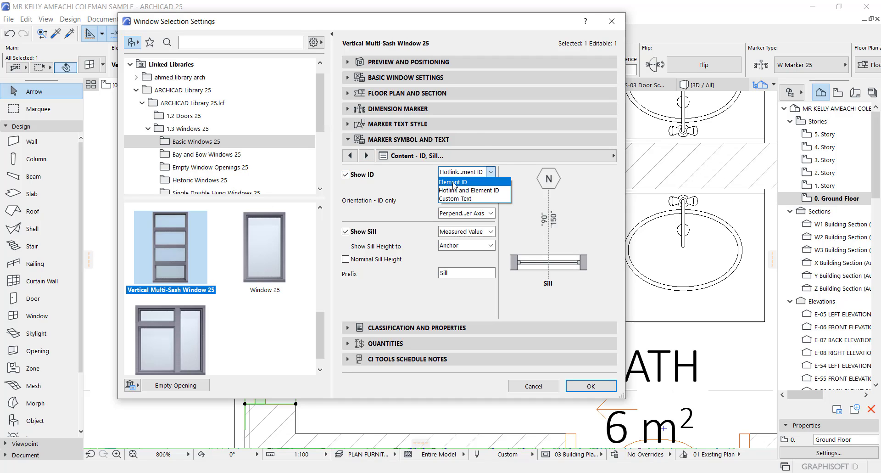
click(453, 182)
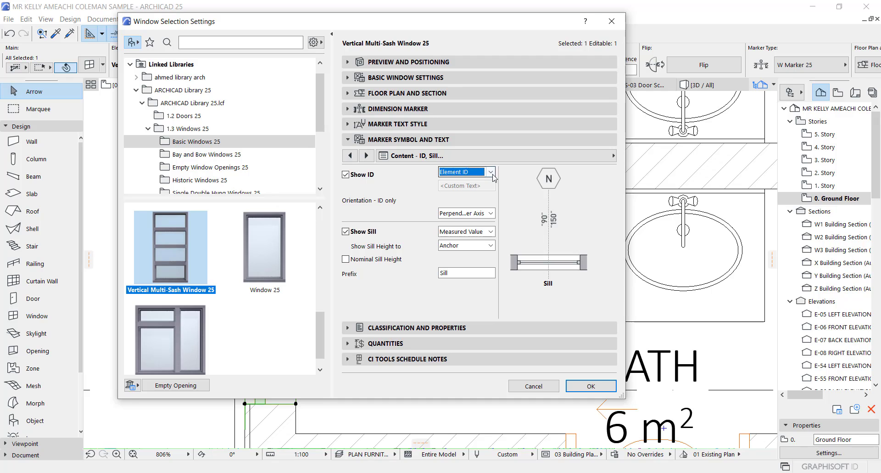
click(456, 215)
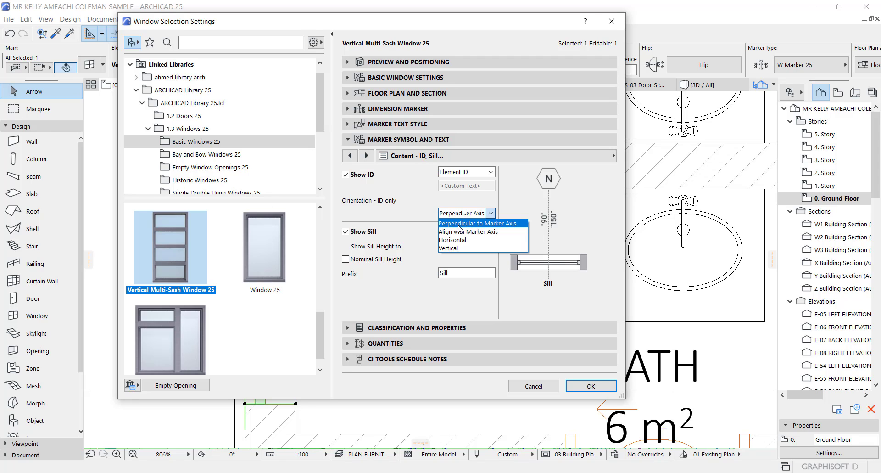
click(411, 211)
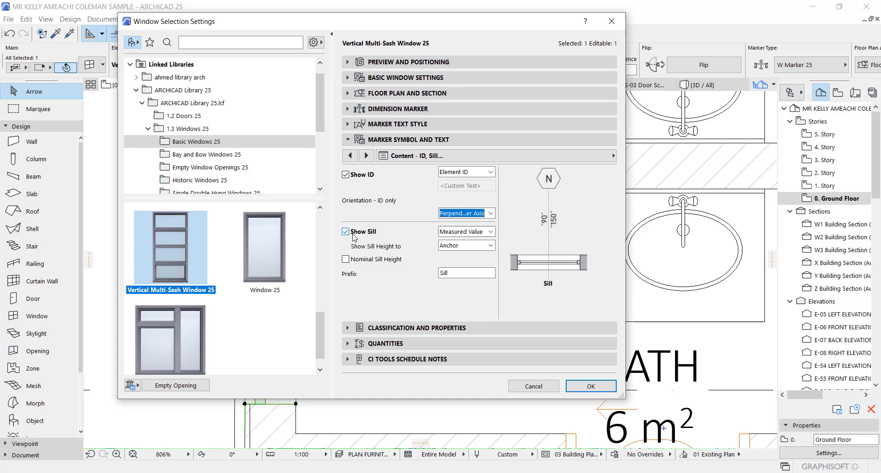
- Turn off Show Sill and Show Dimensions in the marker's content settings
click(346, 232)
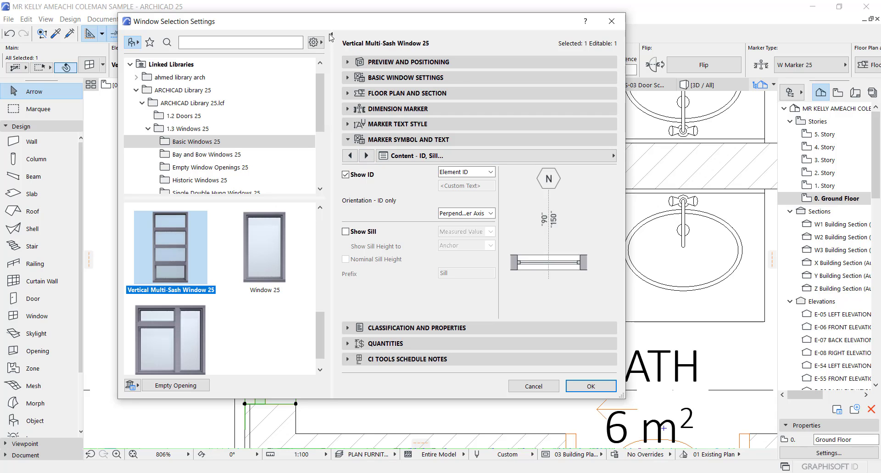
drag(364, 29, 724, 30)
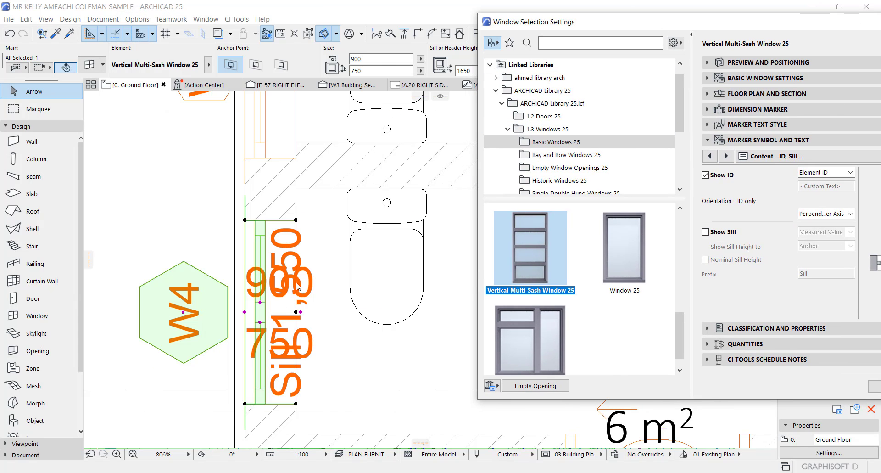
drag(597, 22, 302, 30)
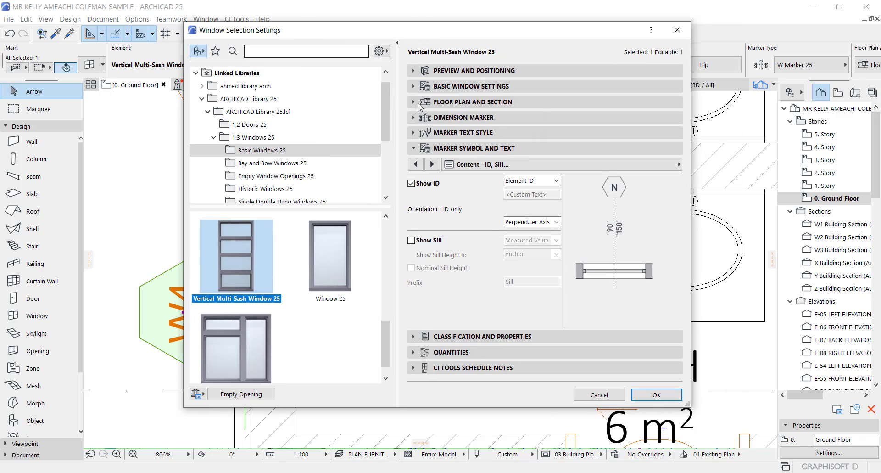
click(432, 166)
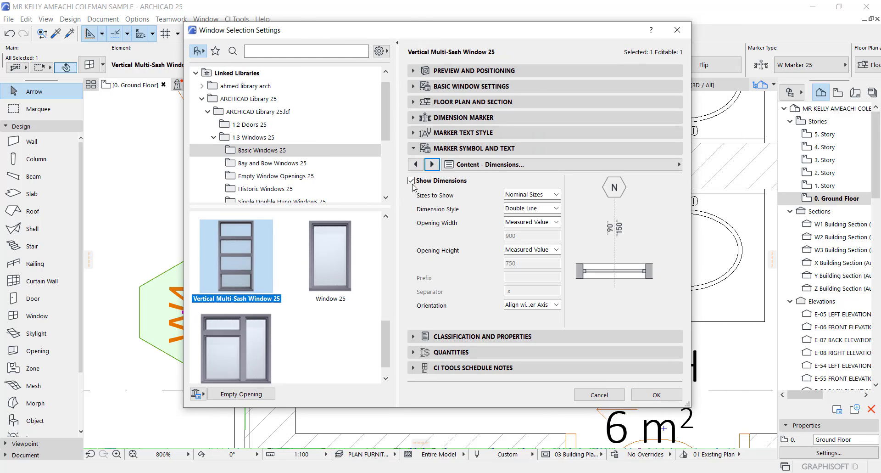
drag(346, 30, 545, 30)
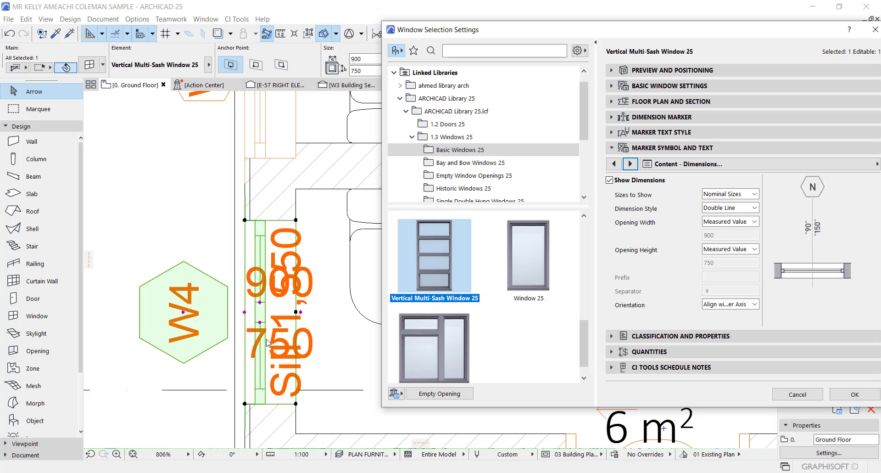
click(610, 180)
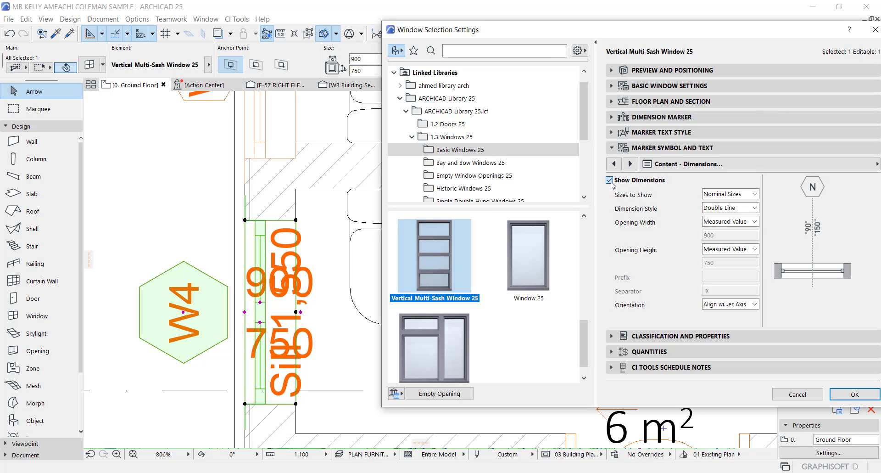
- Go through the fire rating, U-value, text override and 2D representation settings of the marker and apply the changes
click(631, 164)
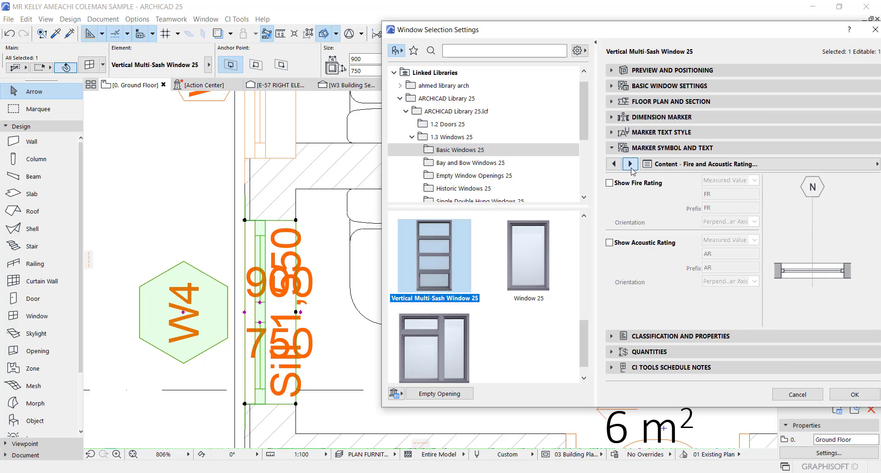
click(631, 166)
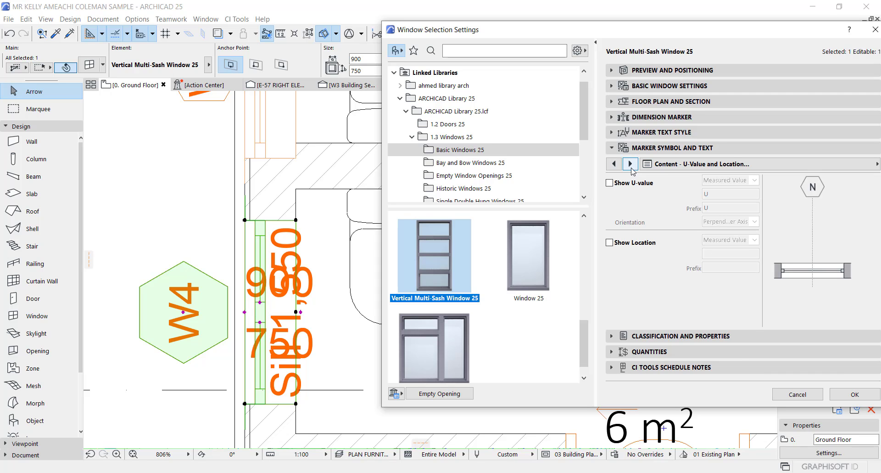
click(631, 167)
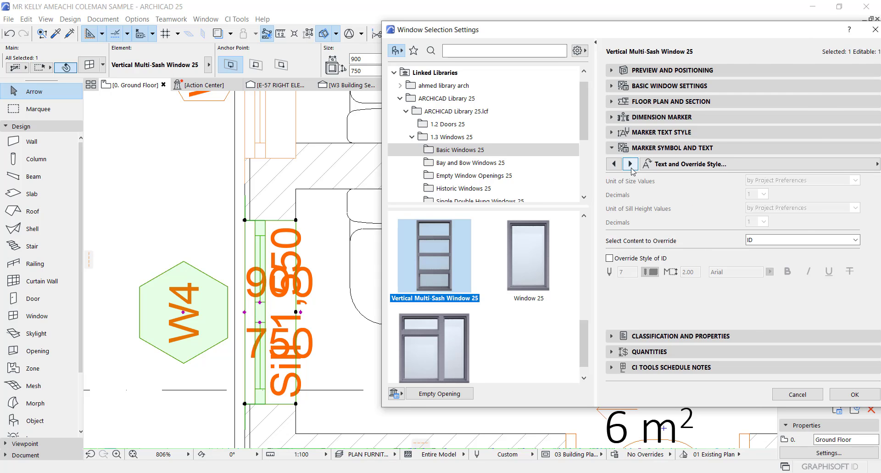
click(631, 164)
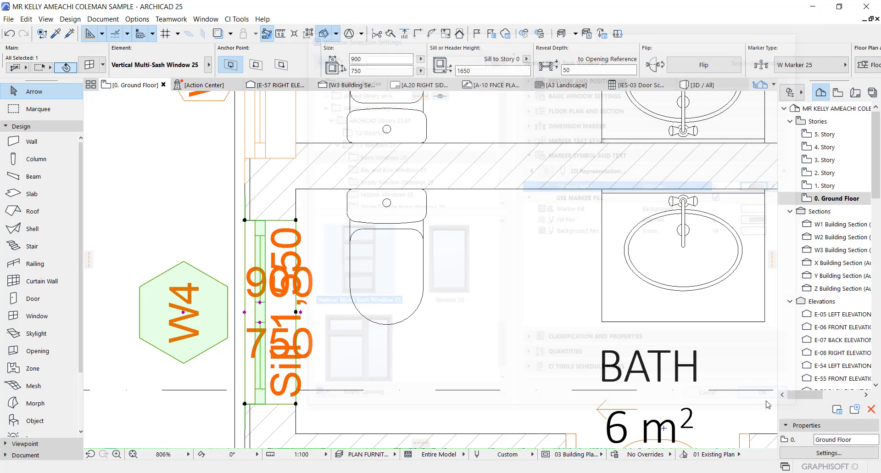
click(774, 398)
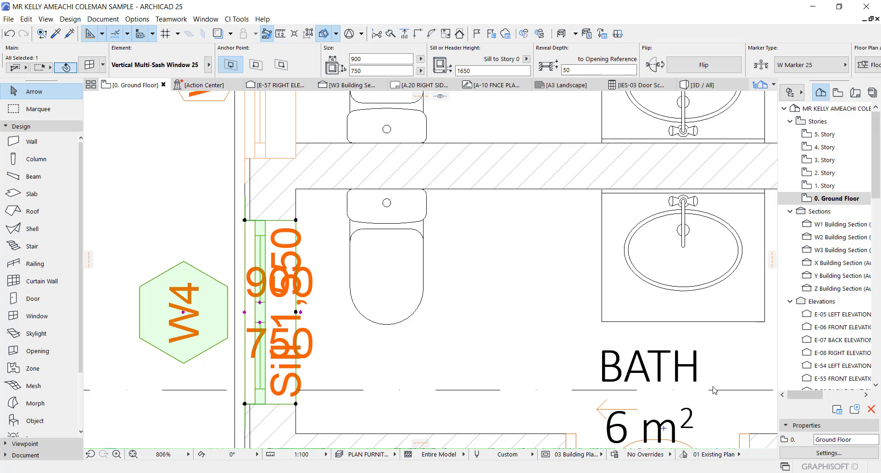
- Move the W4 marker closer to the wall on the plan, to a Marker Position of about 2.67 mm
click(183, 312)
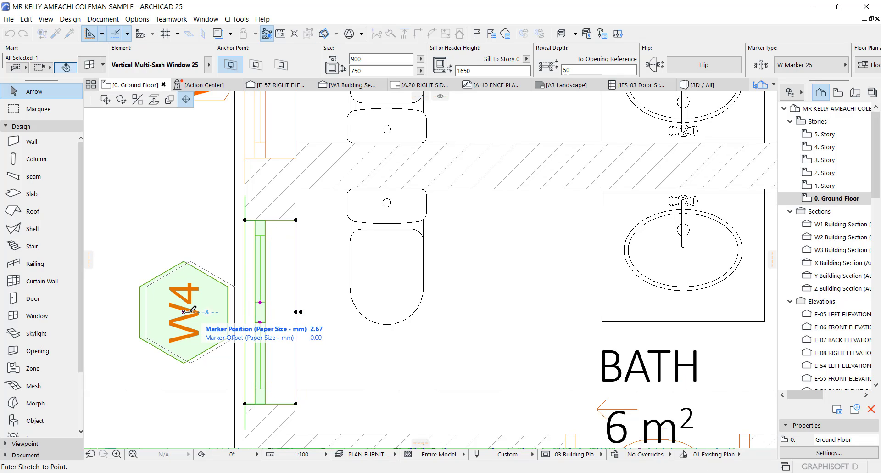
click(192, 311)
scroll(361, 287, down, 2)
scroll(361, 286, down, 3)
scroll(315, 293, up, 6)
- Reopen the window's marker geometry settings and set the Marker Position to 2.5 mm
click(90, 70)
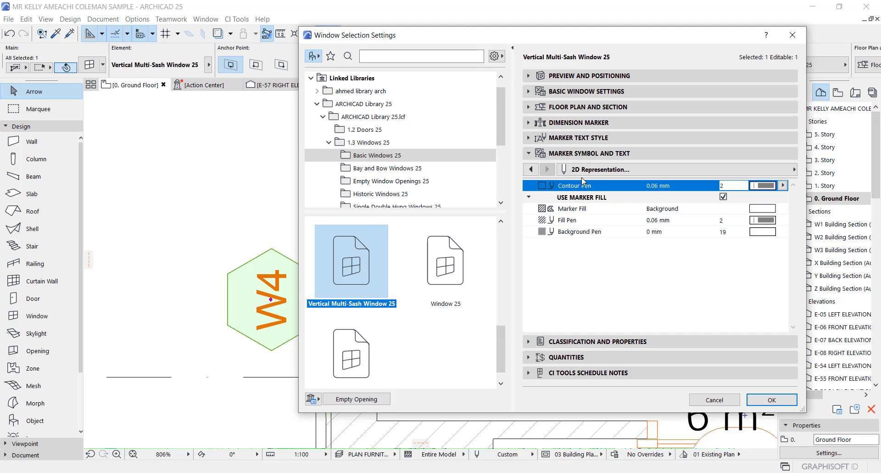
click(536, 169)
click(537, 169)
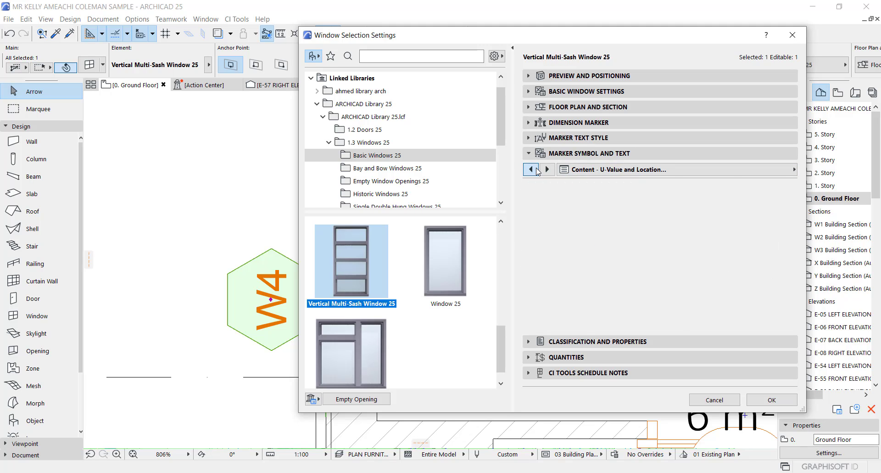
click(531, 169)
click(531, 170)
click(533, 168)
click(534, 169)
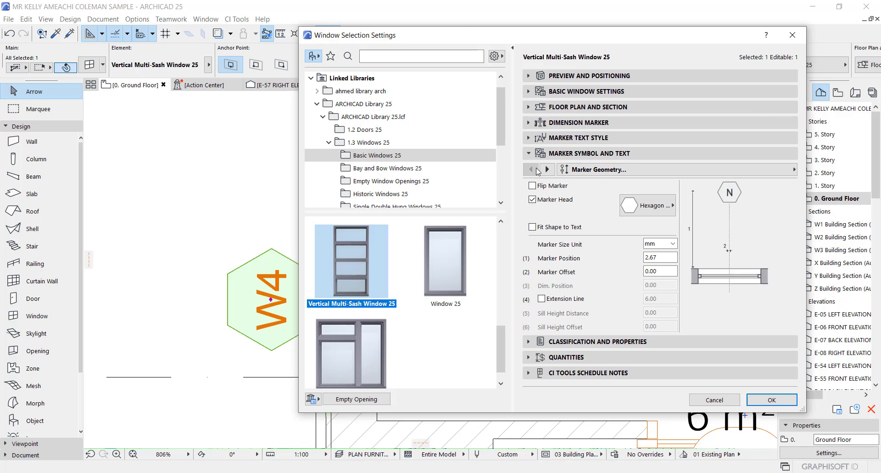
double_click(653, 258)
text(2.5)
key(Return)
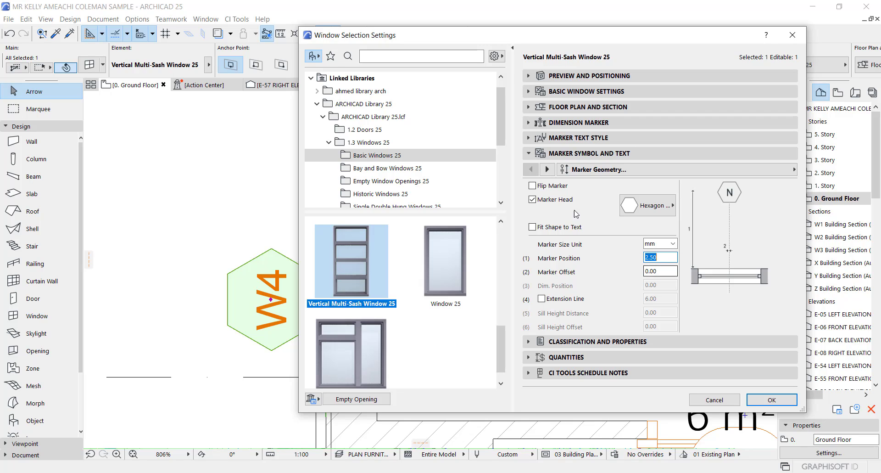
- Check the font, pen and text height in the marker's text style settings
click(564, 155)
click(564, 139)
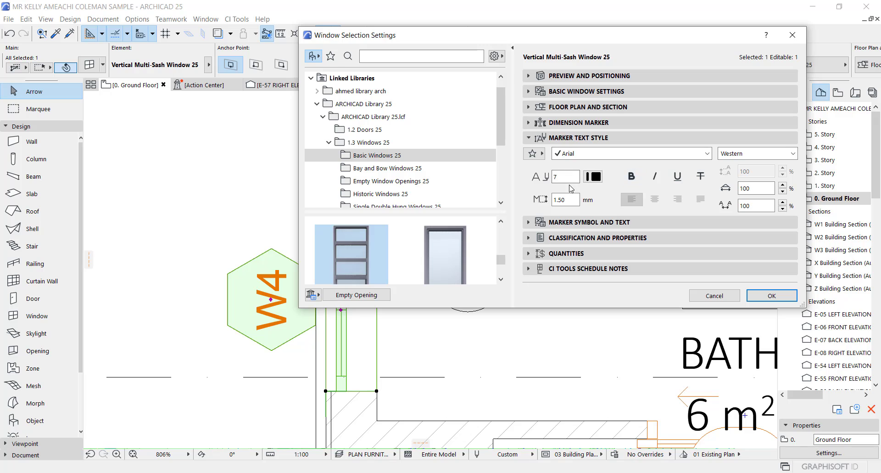
click(564, 199)
drag(436, 36, 374, 90)
drag(498, 251, 516, 253)
- Try a Marker Size of 4 mm in the dimension marker settings, reduce it to 3.5 mm and apply the settings
click(505, 188)
click(505, 174)
drag(600, 216, 579, 221)
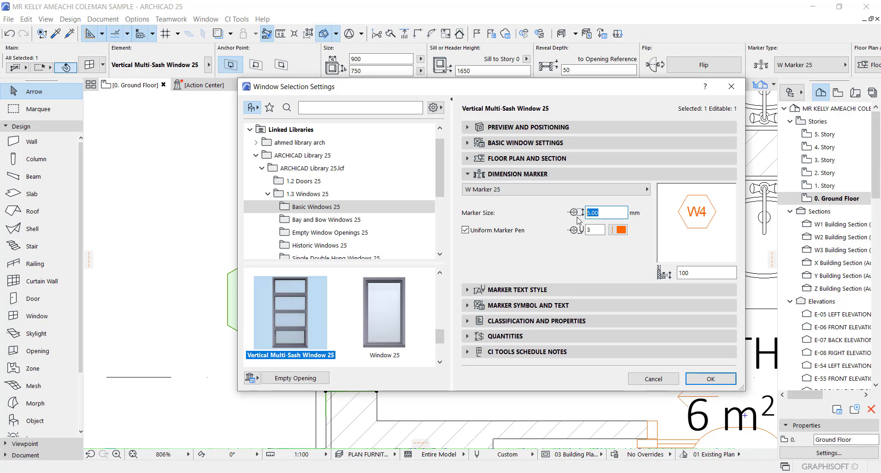
text(4)
key(Return)
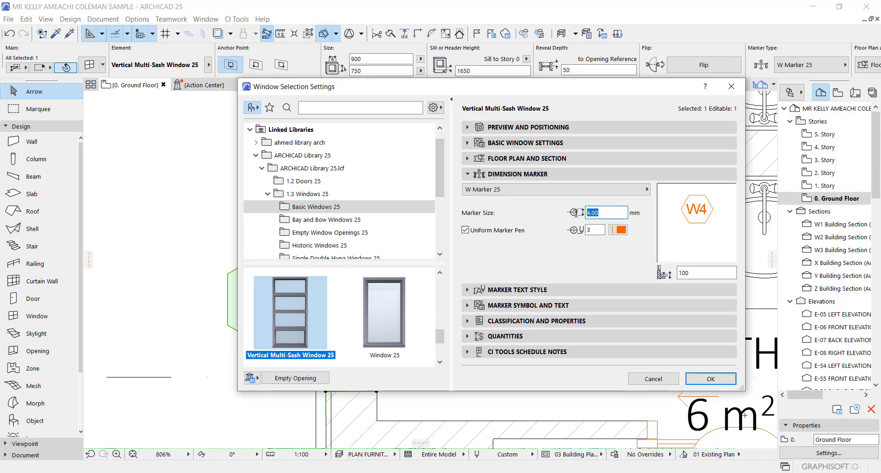
text(3)
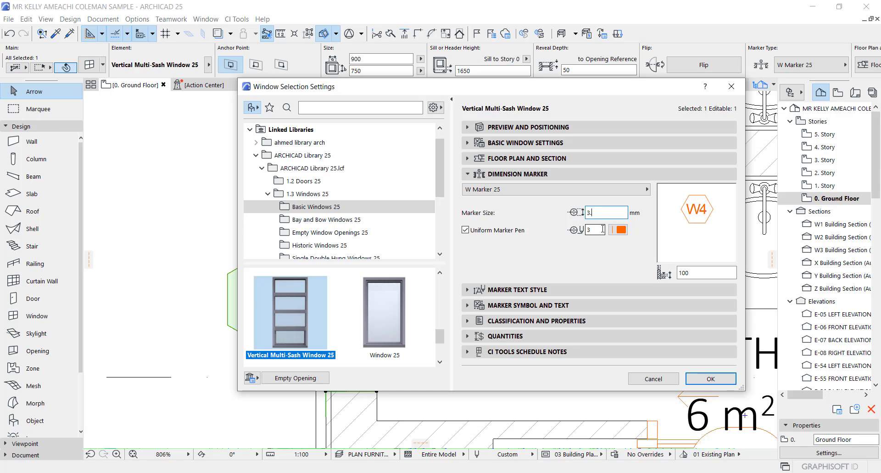
text(.5)
click(595, 231)
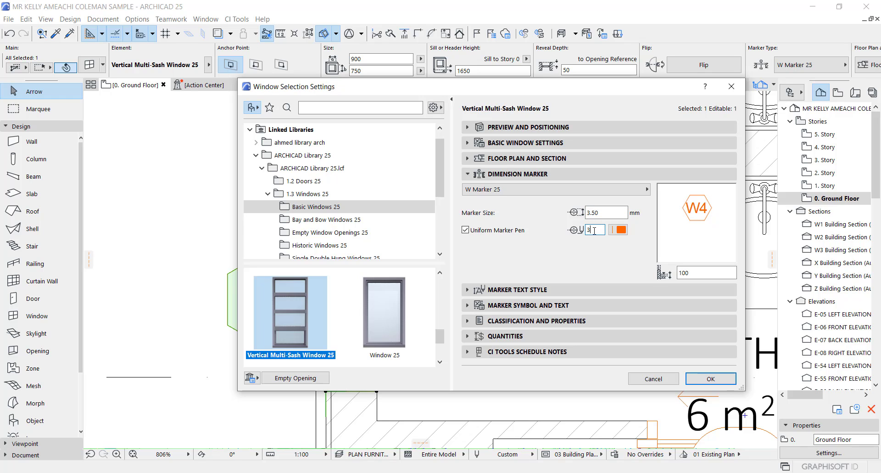
click(710, 379)
key(ctrl+z)
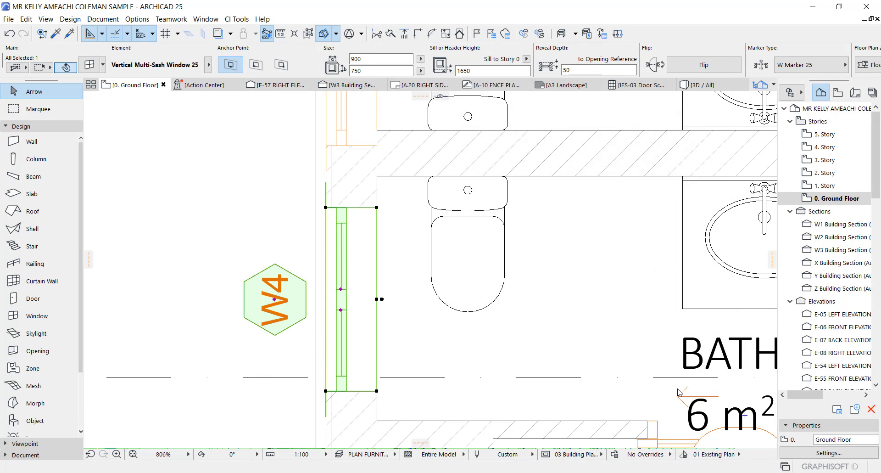
- Move the lower bathroom window's W4 marker slightly closer to the wall and deselect the window
scroll(419, 275, down, 6)
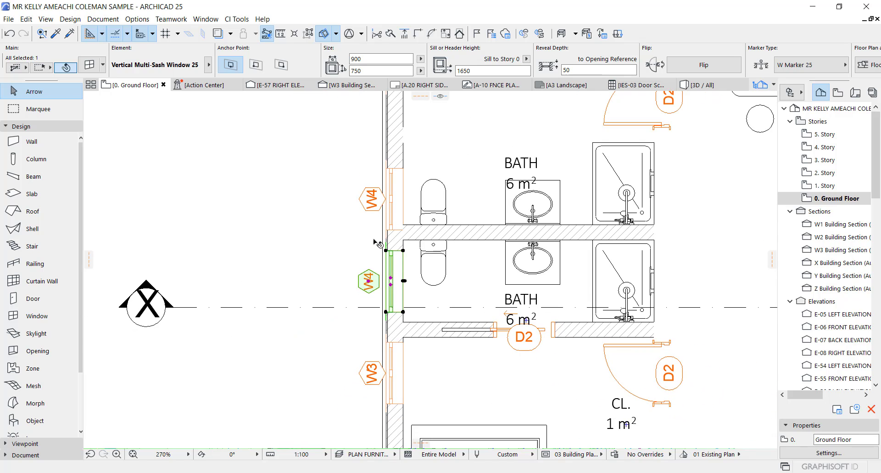
scroll(354, 293, up, 1)
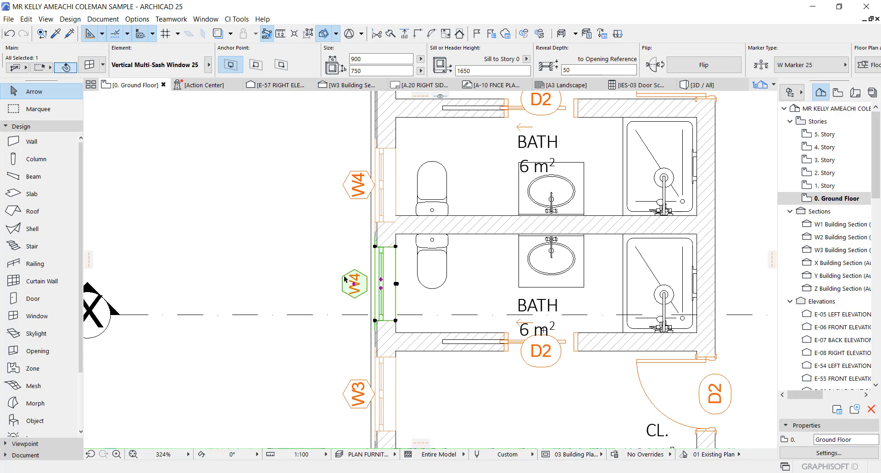
scroll(352, 283, up, 5)
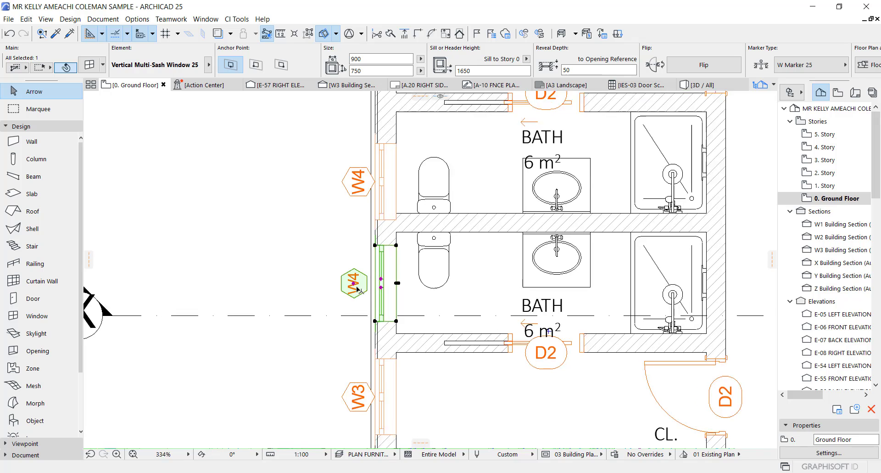
click(340, 278)
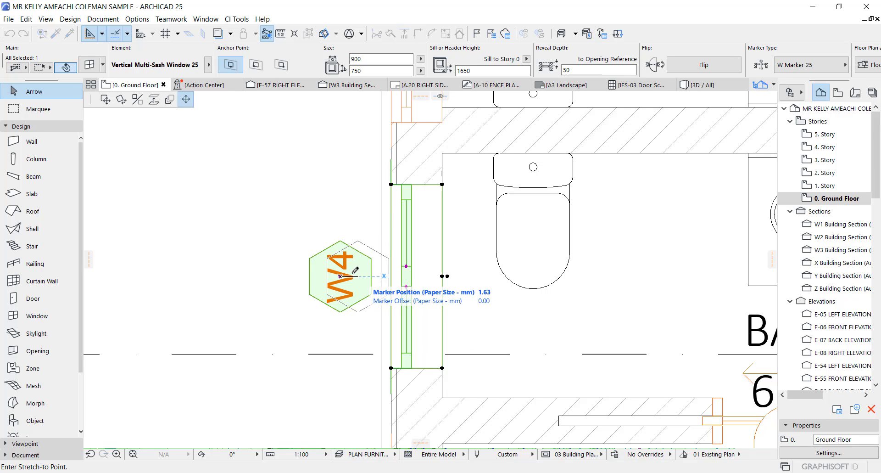
click(348, 273)
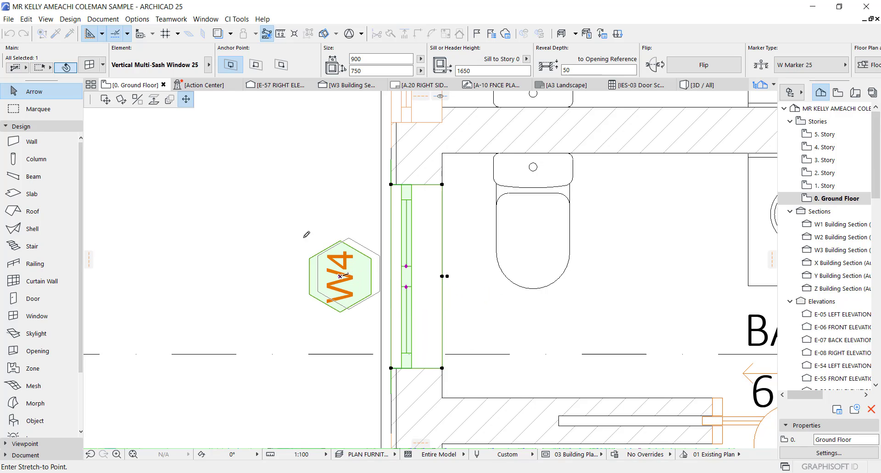
click(230, 223)
scroll(301, 285, down, 5)
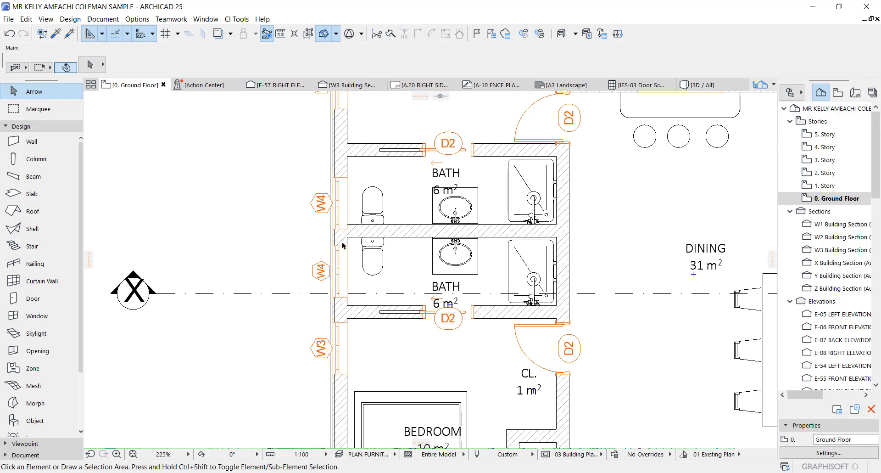
scroll(323, 267, up, 5)
scroll(333, 253, down, 2)
scroll(336, 278, up, 2)
scroll(334, 257, down, 3)
scroll(333, 238, up, 3)
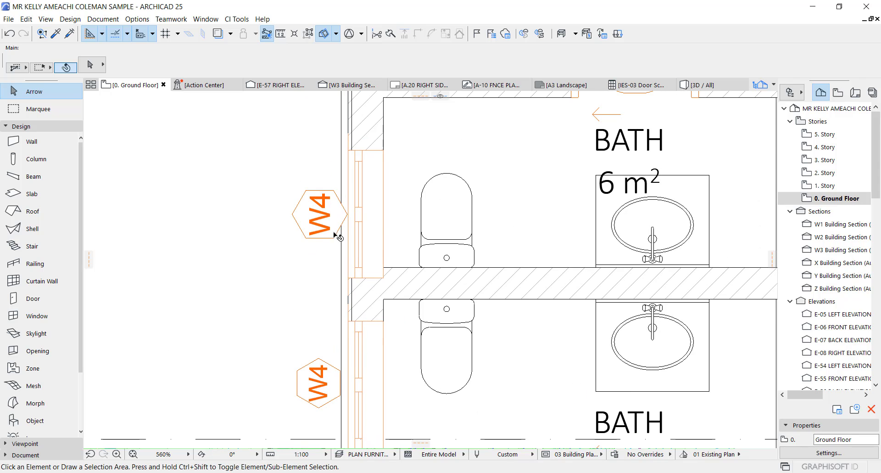
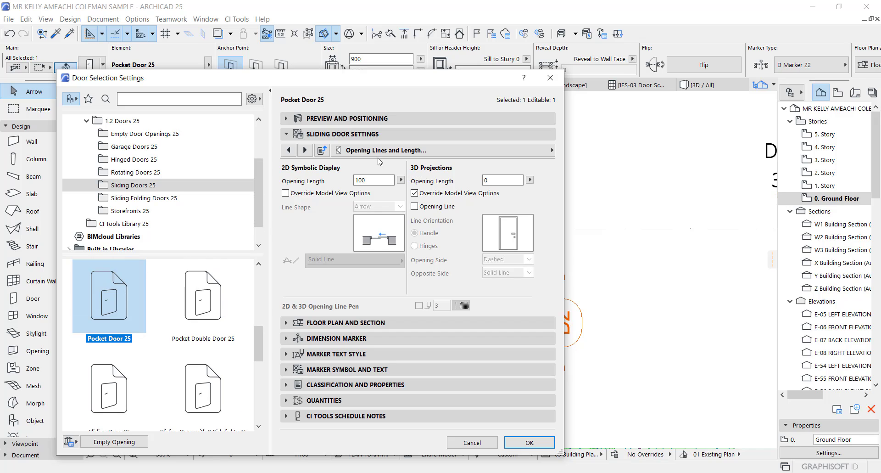
- Set the bathroom pocket door's dimension marker to No Marker and apply the settings
click(336, 265)
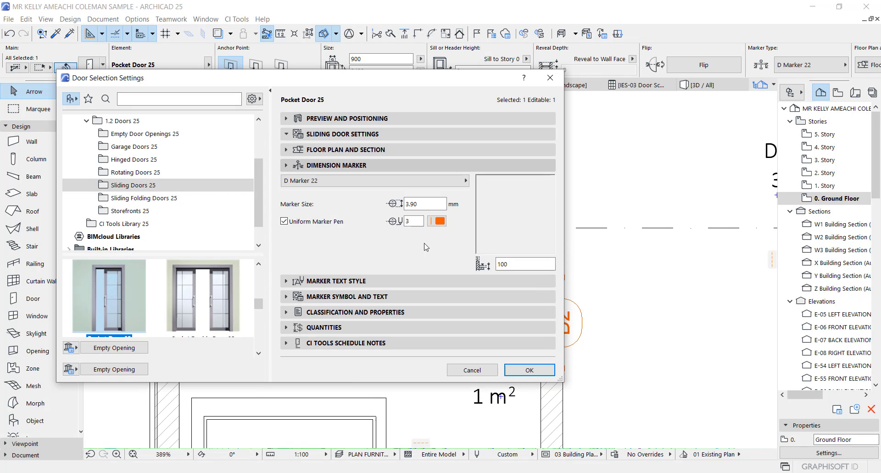
click(420, 180)
click(438, 178)
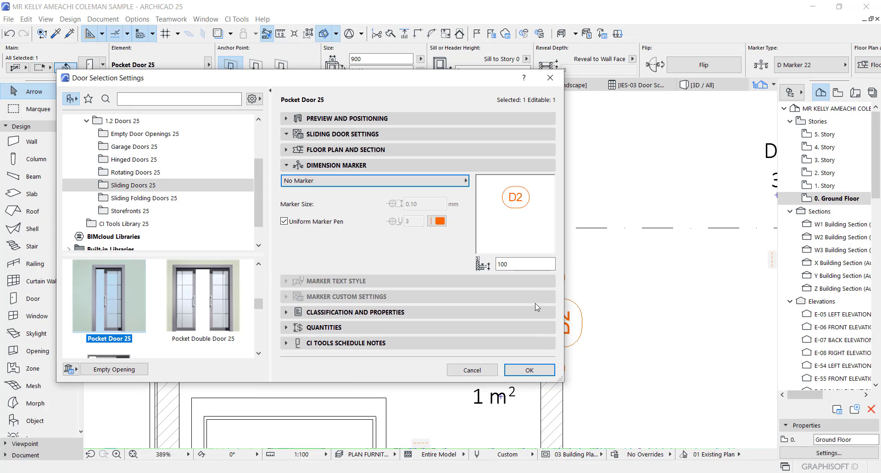
click(524, 370)
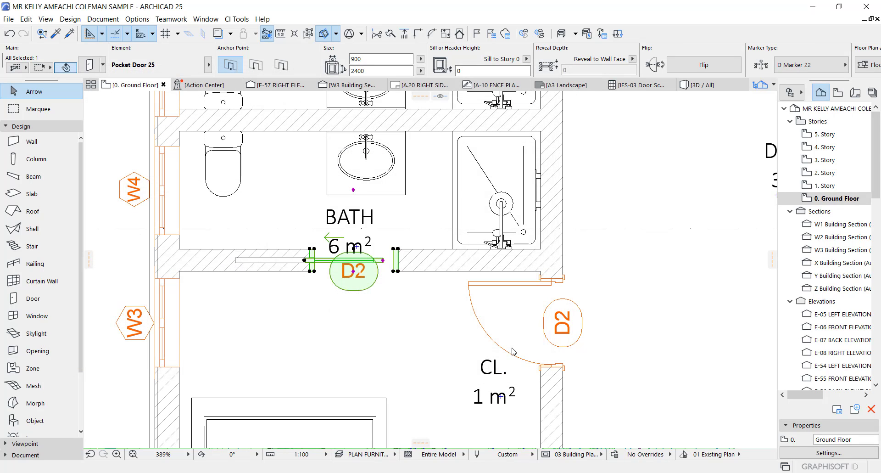
- Reopen the pocket door's settings and assign D Marker 25 as its dimension marker
click(91, 65)
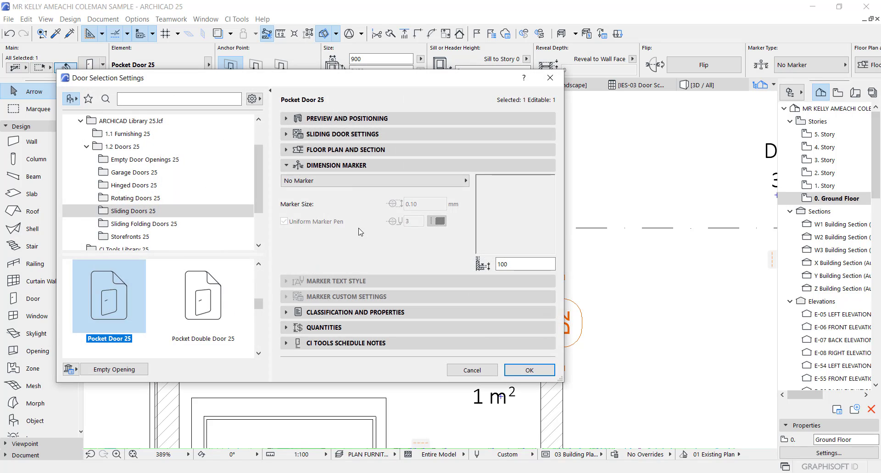
click(374, 186)
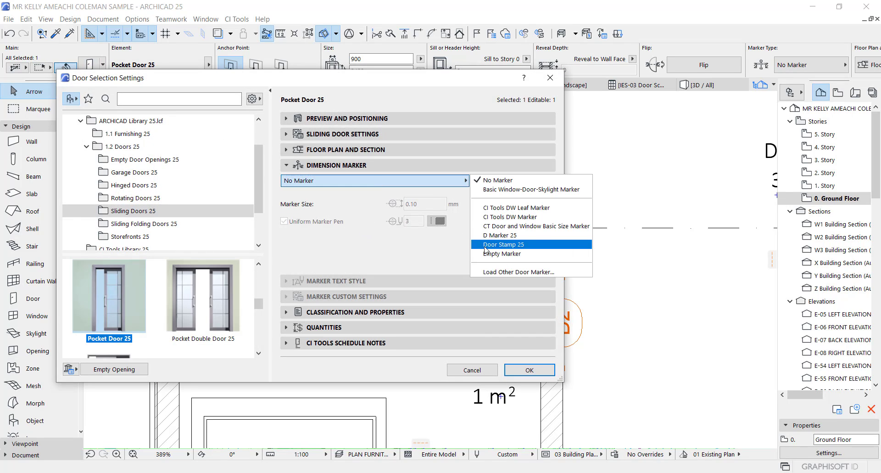
click(495, 235)
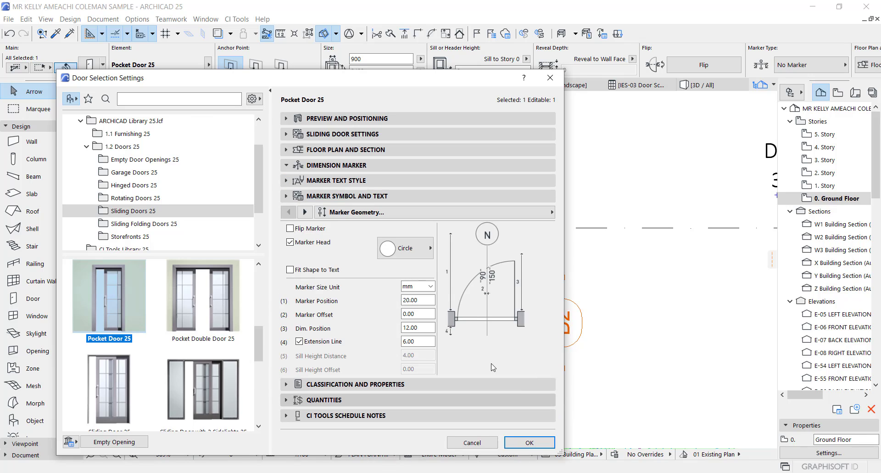
- Set the door marker's size to 3.5 mm and reduce the text height in its marker text style
click(406, 248)
click(340, 180)
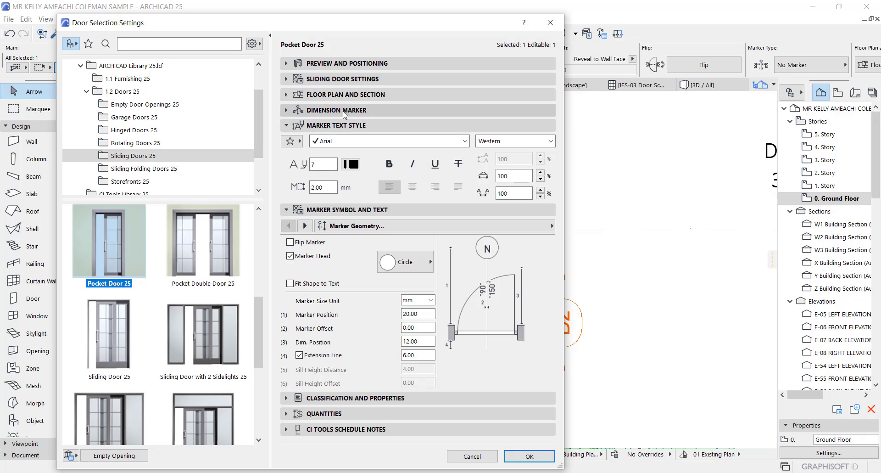
click(344, 111)
click(344, 111)
double_click(423, 149)
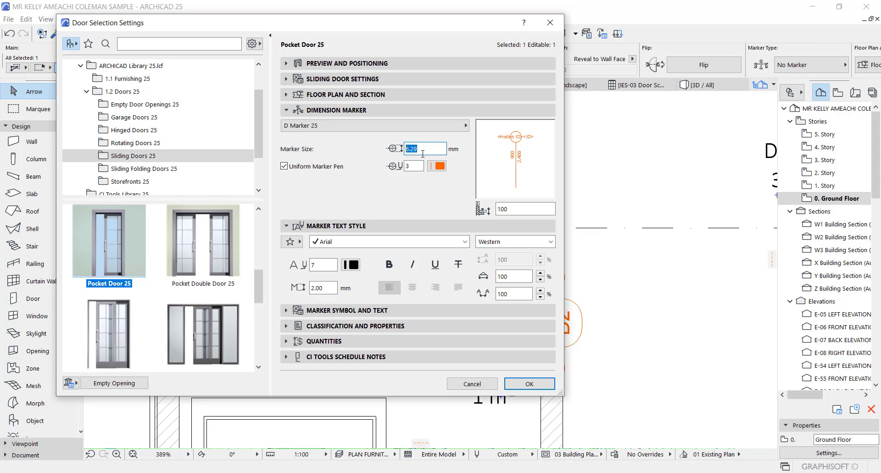
text(3.50)
key(Tab)
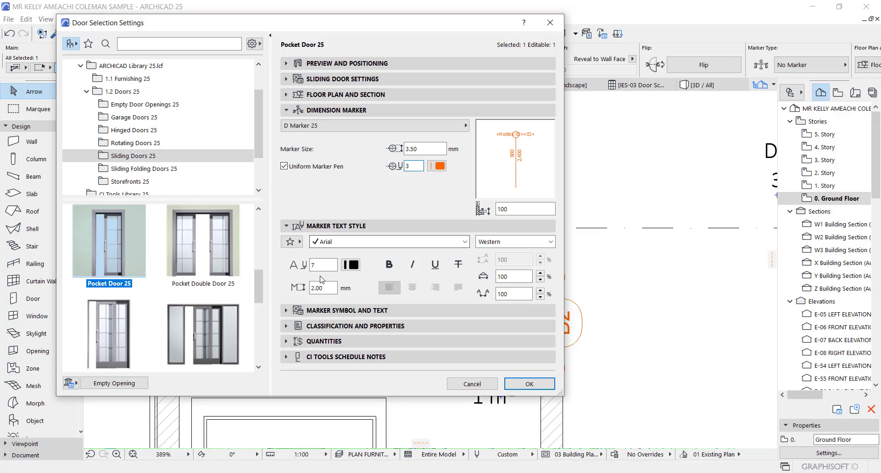
key(Tab)
key(Tab)
text(1)
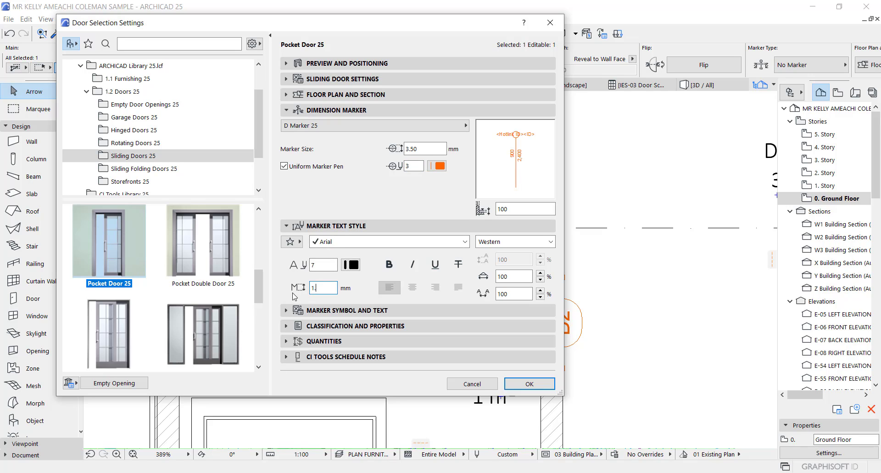
- Change the door marker's head shape to Oval in the marker geometry settings
click(329, 311)
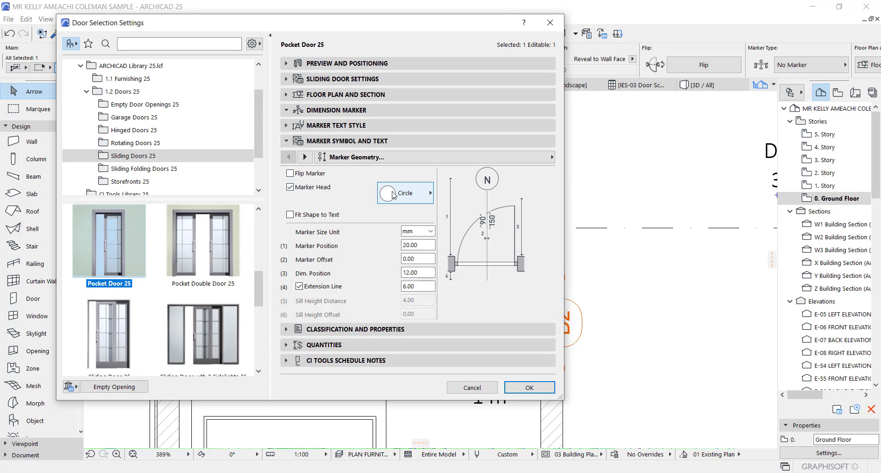
click(398, 196)
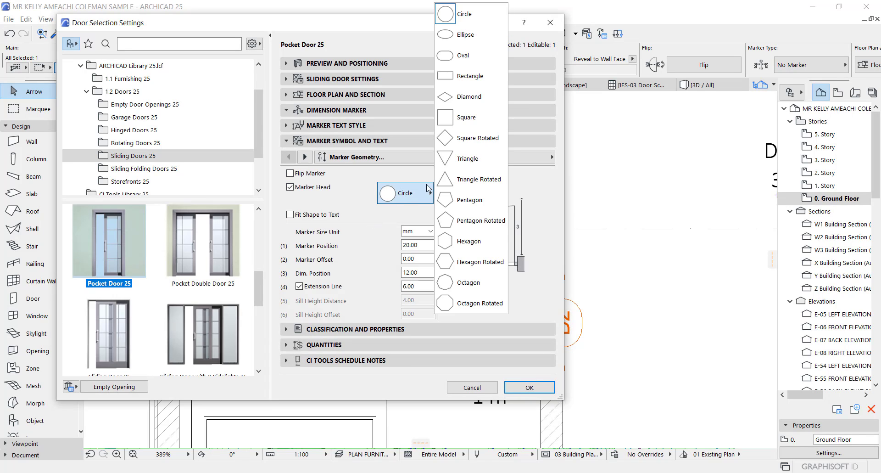
click(449, 66)
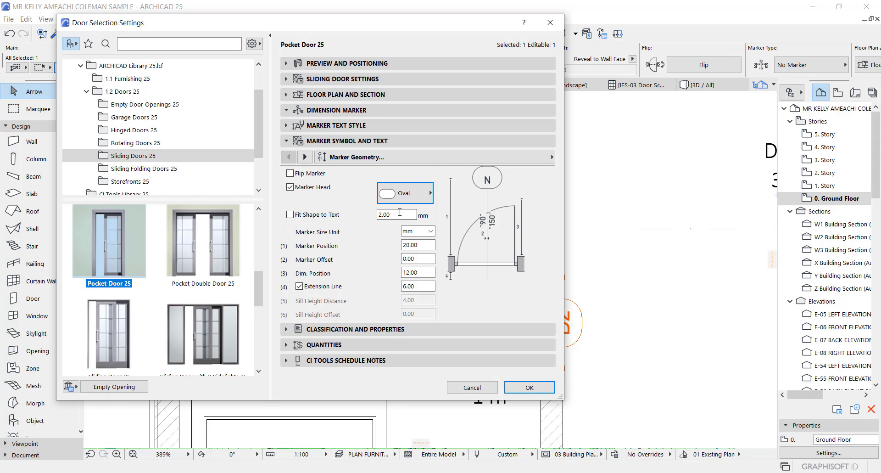
- Turn off the Extension Line and set the Marker Position to 2.5 mm and the Dim. Position to 0
click(300, 286)
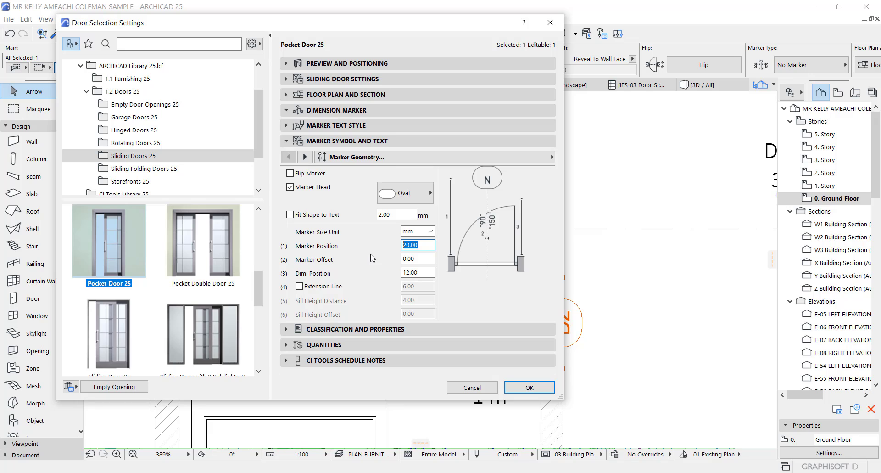
text(2.5)
click(418, 272)
click(419, 276)
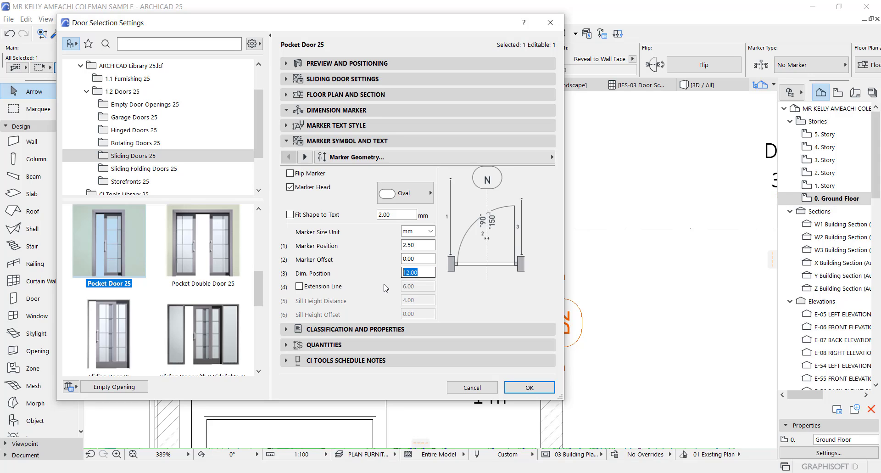
text(0)
key(shift+Tab)
- Set the door marker's ID content to show only the Element ID
click(305, 158)
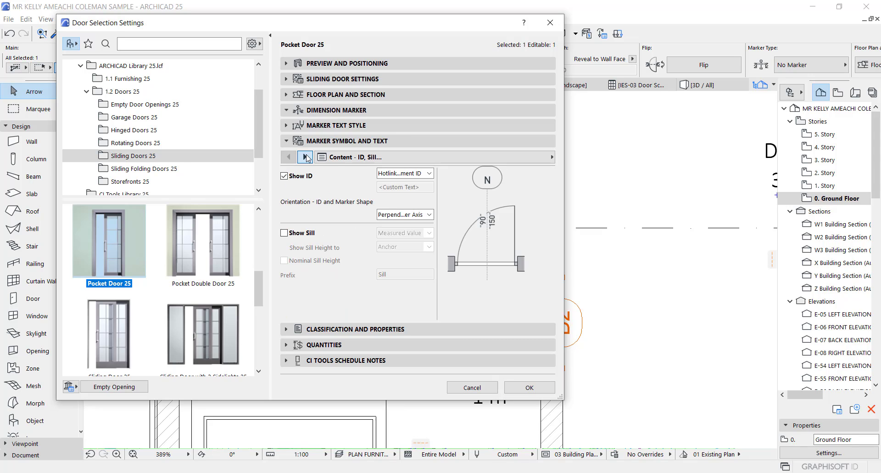
click(396, 174)
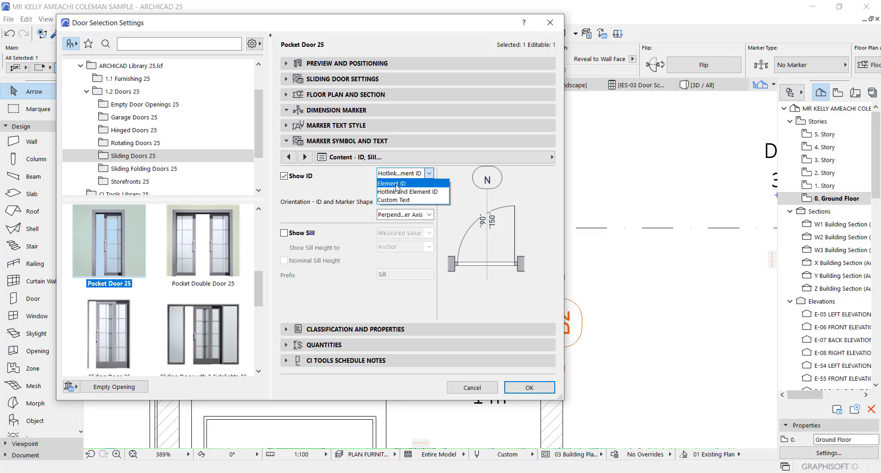
click(392, 184)
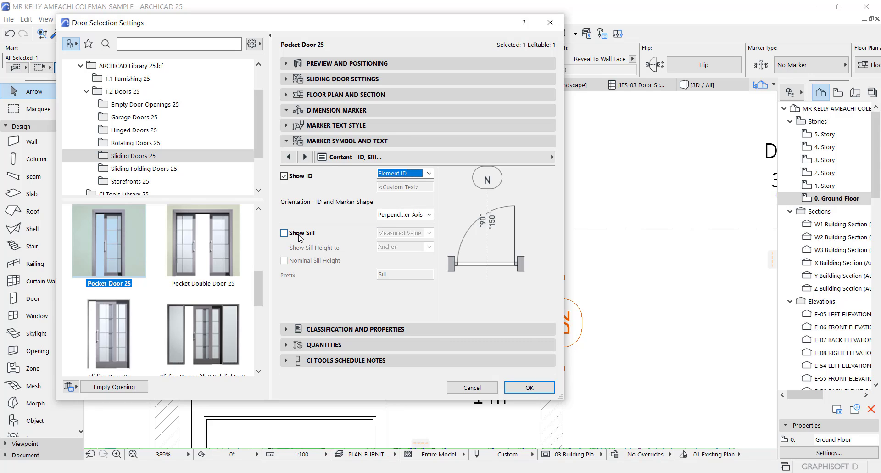
- Turn off Show Dimensions for the door marker and check its fire and acoustic rating content
click(305, 156)
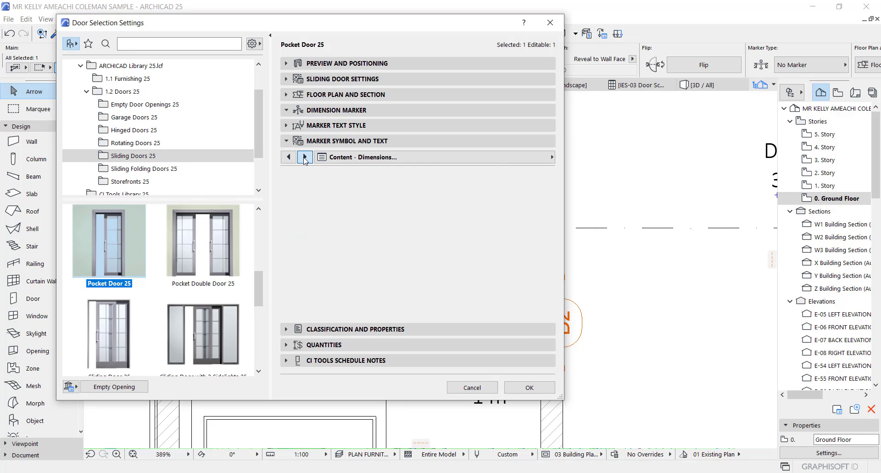
click(284, 173)
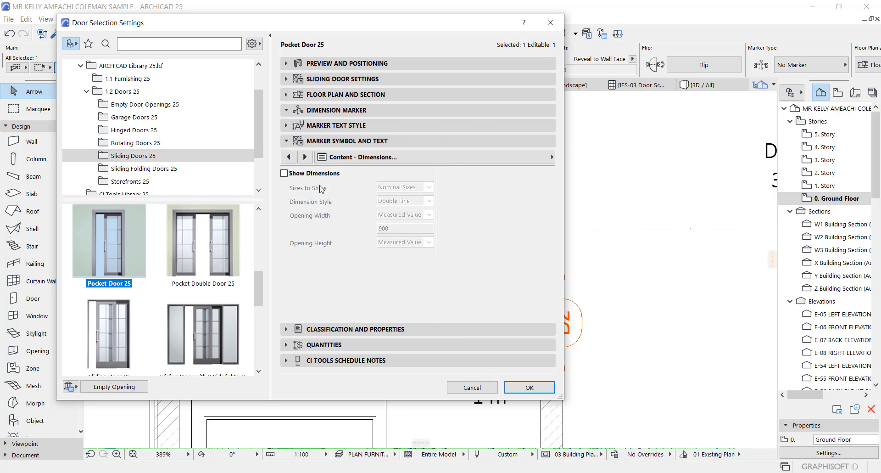
click(304, 158)
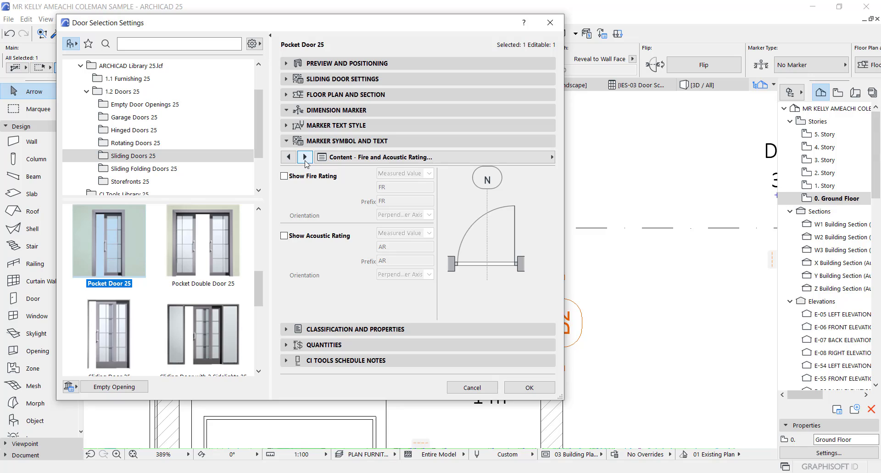
click(304, 157)
click(305, 157)
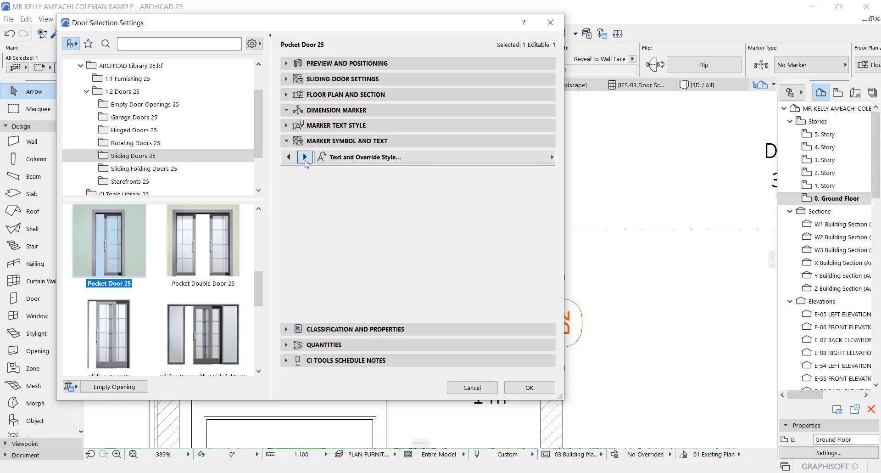
click(288, 157)
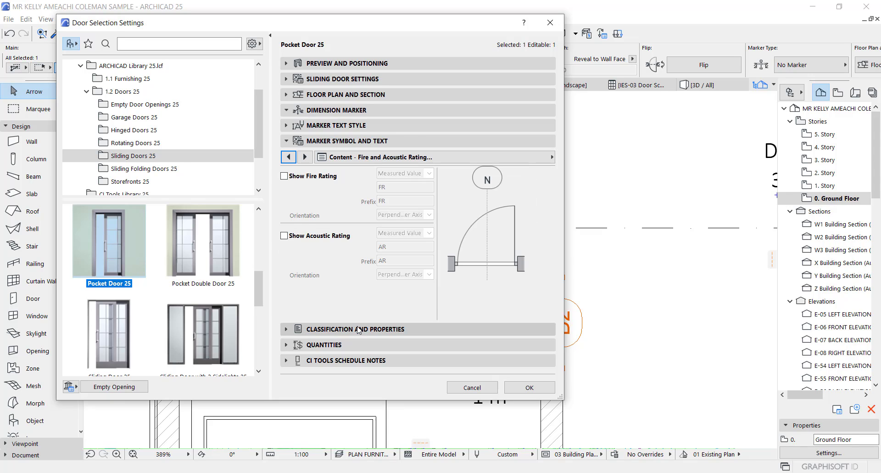
- Change the door's ID to D02 in its classification and properties and apply the settings
click(359, 330)
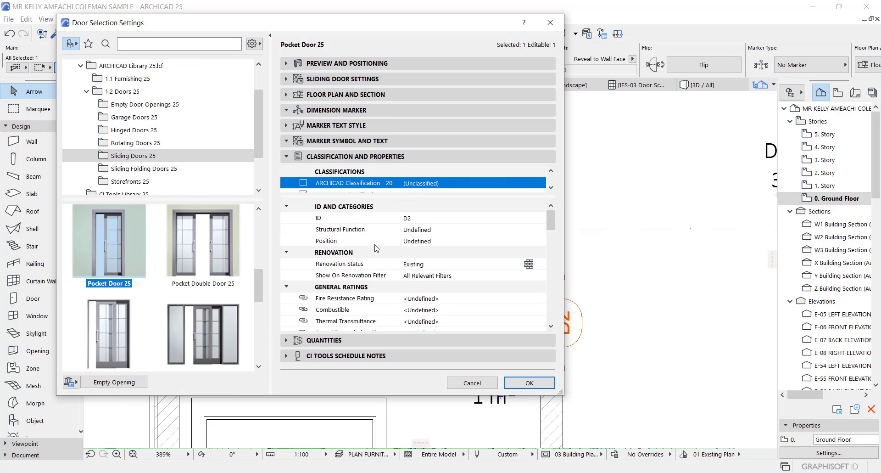
click(409, 219)
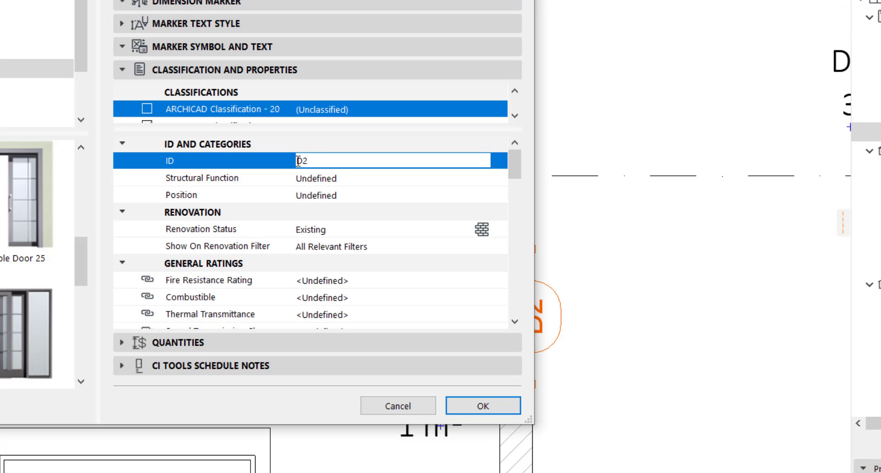
text(0)
click(458, 411)
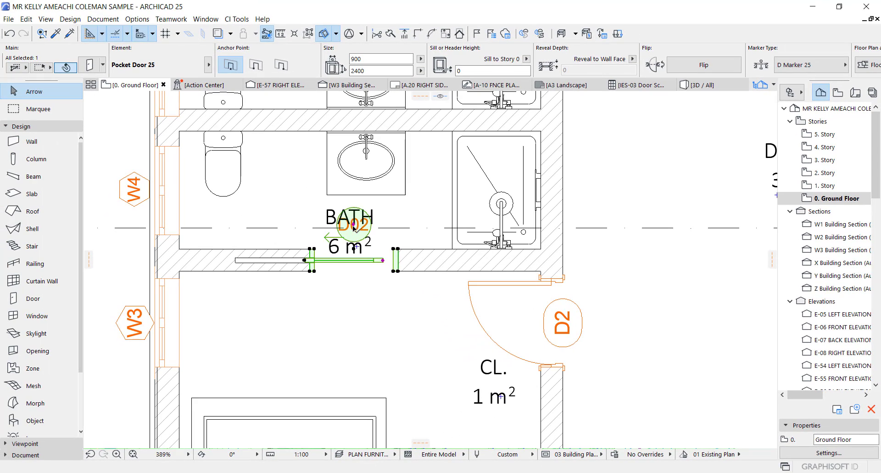
- Turn on Flip Marker in the bathroom pocket door's marker geometry and apply the settings
click(354, 225)
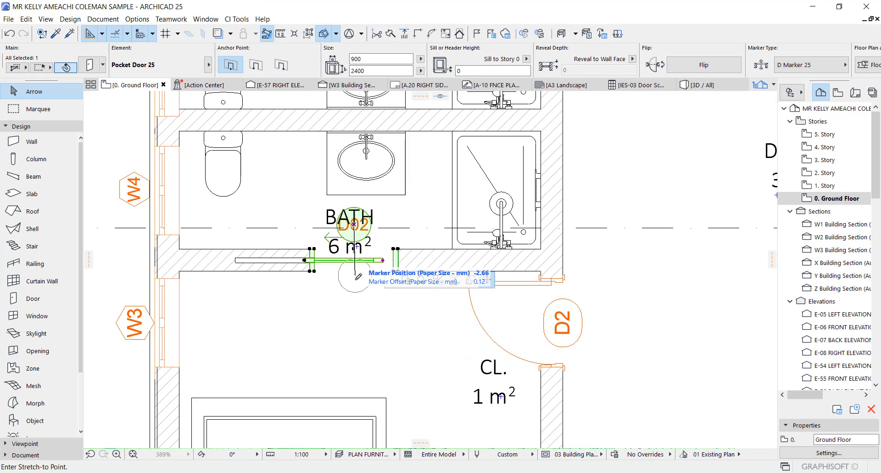
key(Escape)
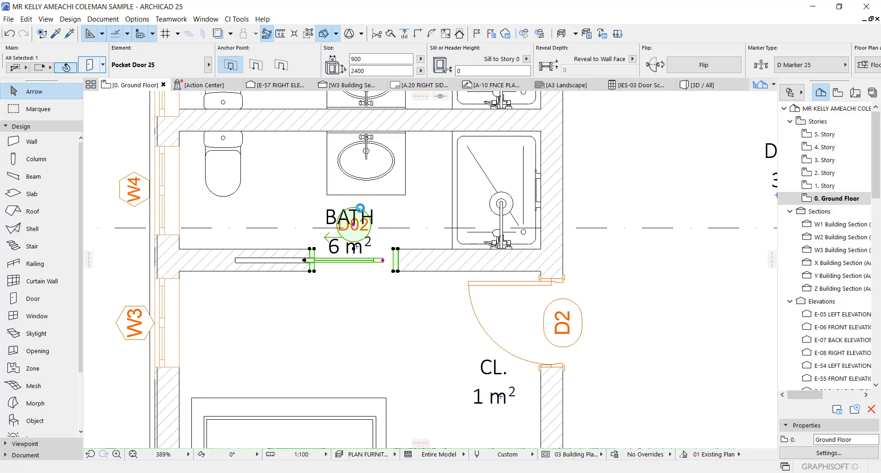
double_click(360, 208)
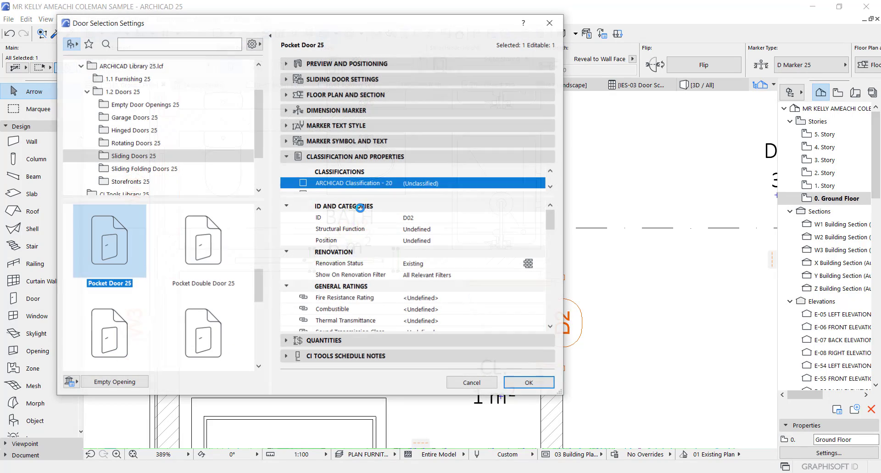
click(315, 141)
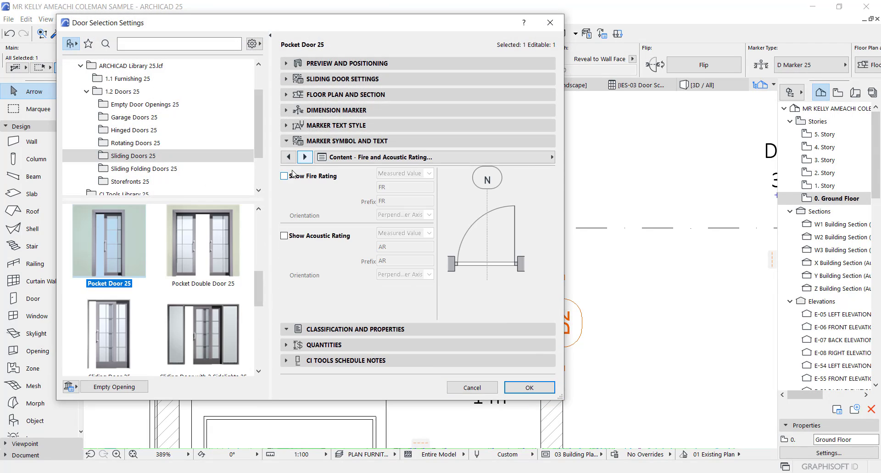
click(290, 158)
click(290, 158)
click(290, 159)
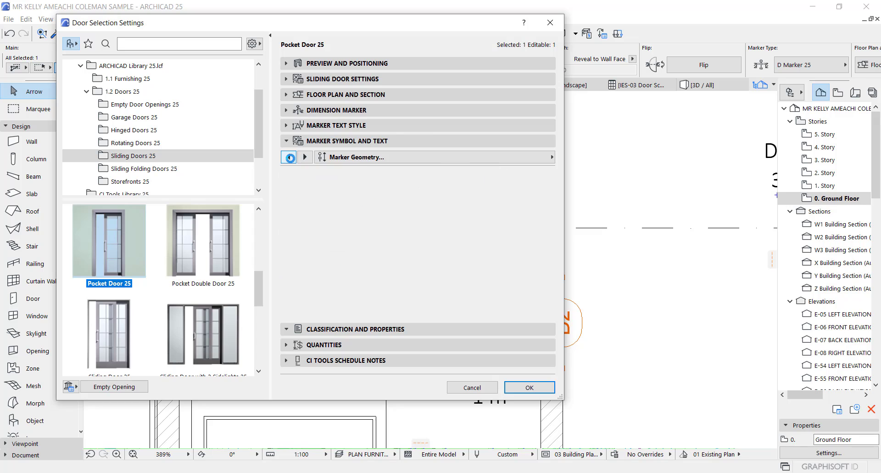
click(290, 174)
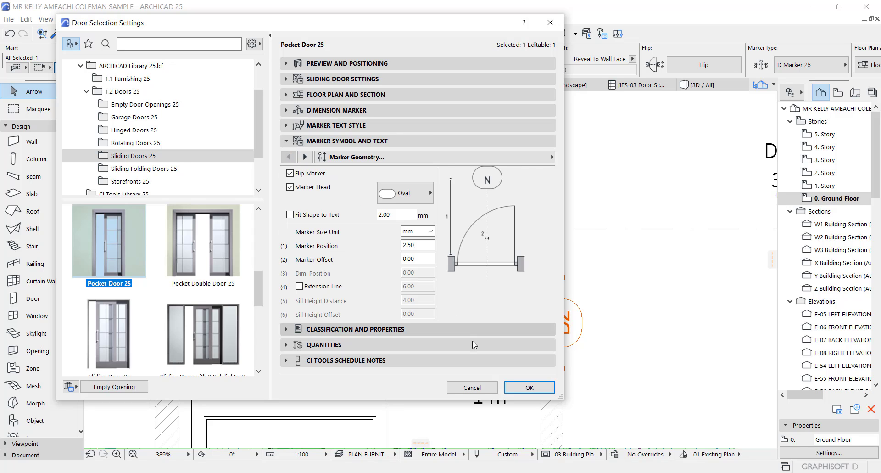
click(528, 388)
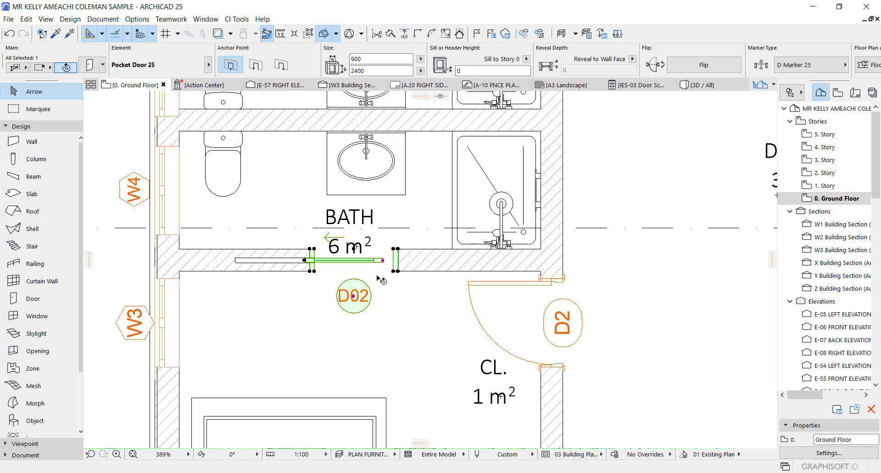
- Move the pocket door's marker up from the bedroom side so that it overlaps the door opening in the wall
scroll(348, 273, up, 2)
scroll(348, 272, up, 1)
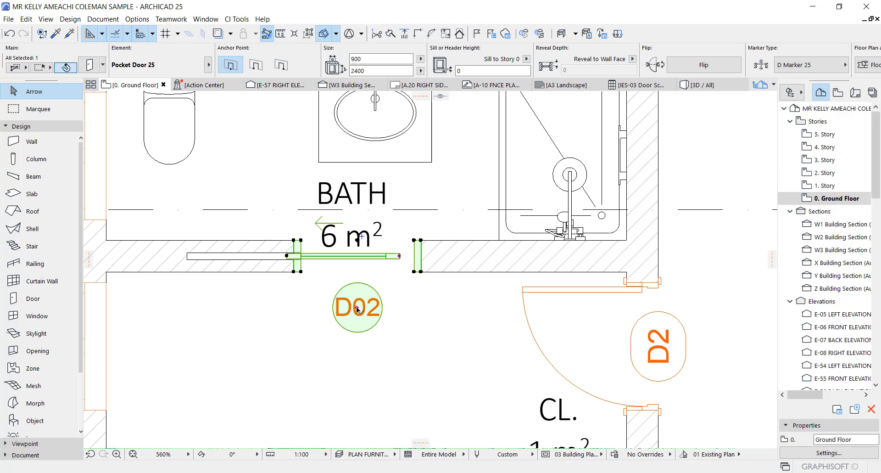
click(357, 309)
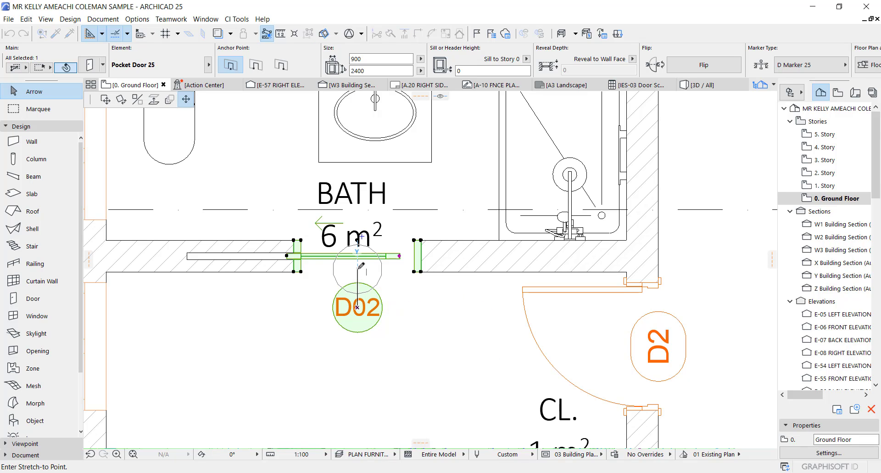
click(360, 269)
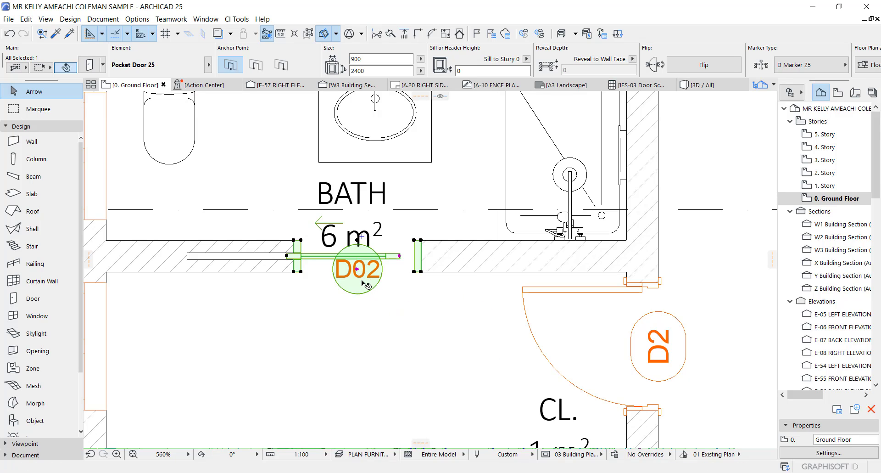
- Set the ID of the window marked W3 to W03 in its classification and properties and apply the settings
scroll(230, 232, down, 2)
middle_drag(231, 232, 409, 247)
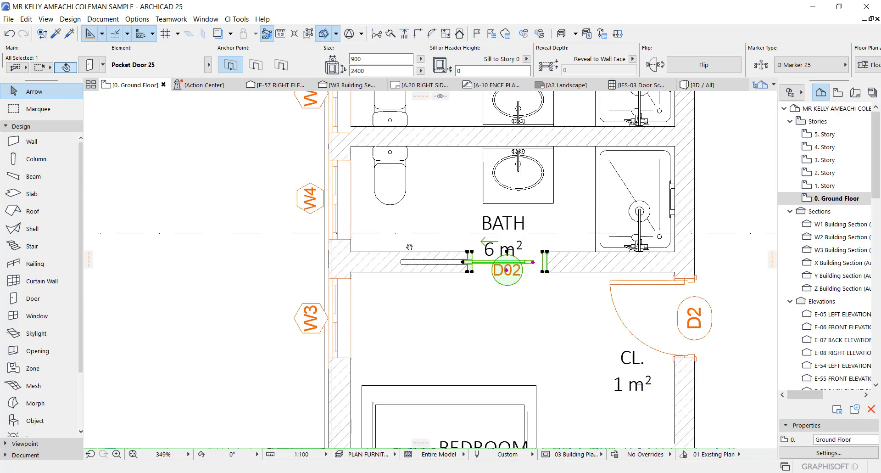
scroll(410, 247, down, 1)
click(342, 352)
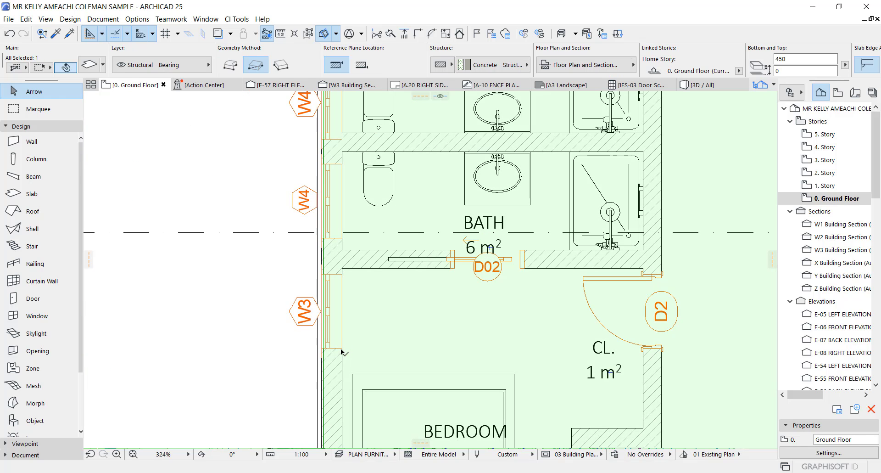
click(342, 352)
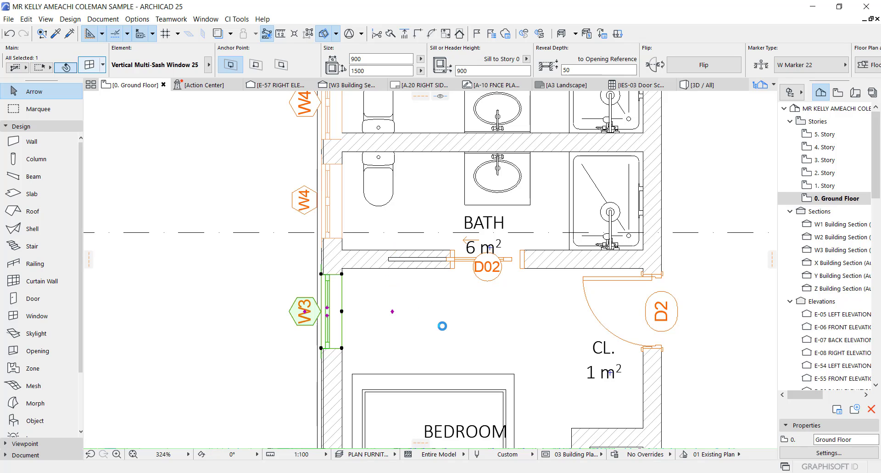
key(ctrl+t)
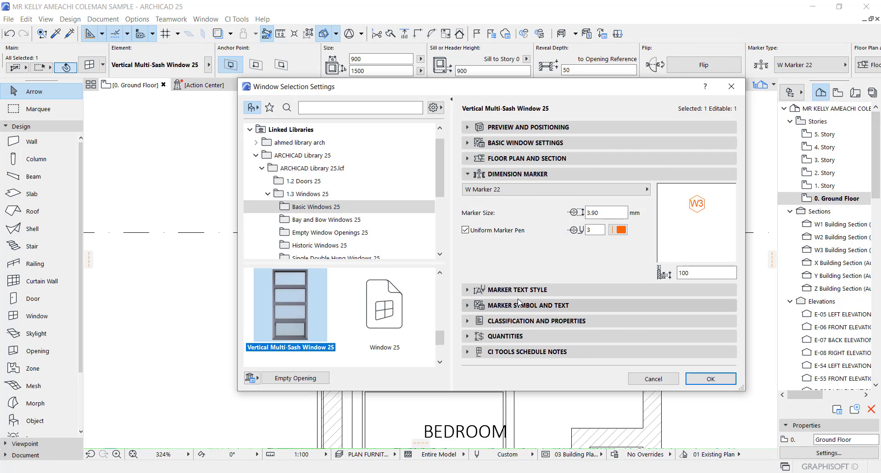
click(502, 322)
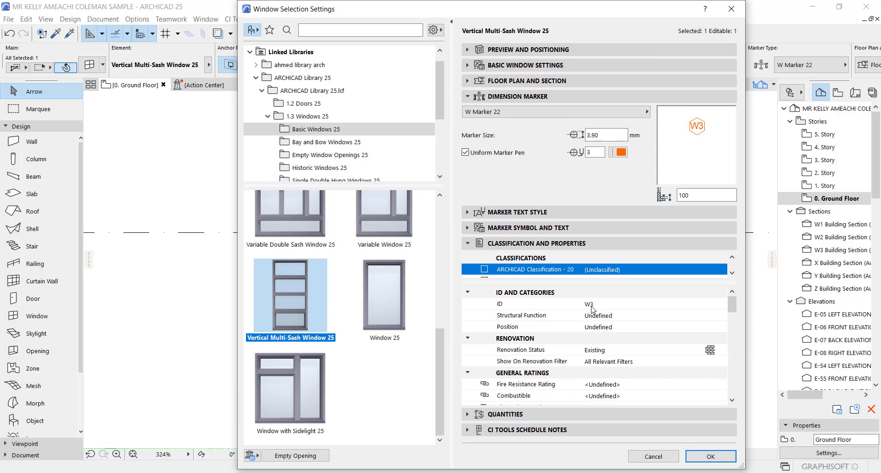
click(593, 304)
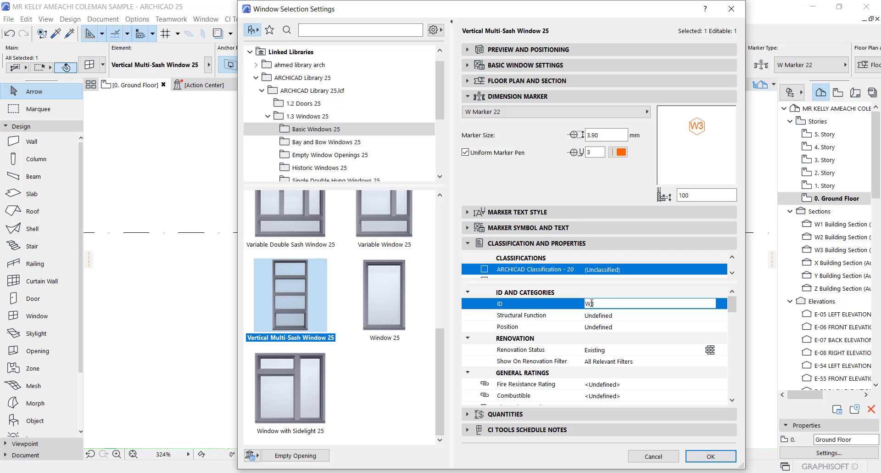
click(711, 456)
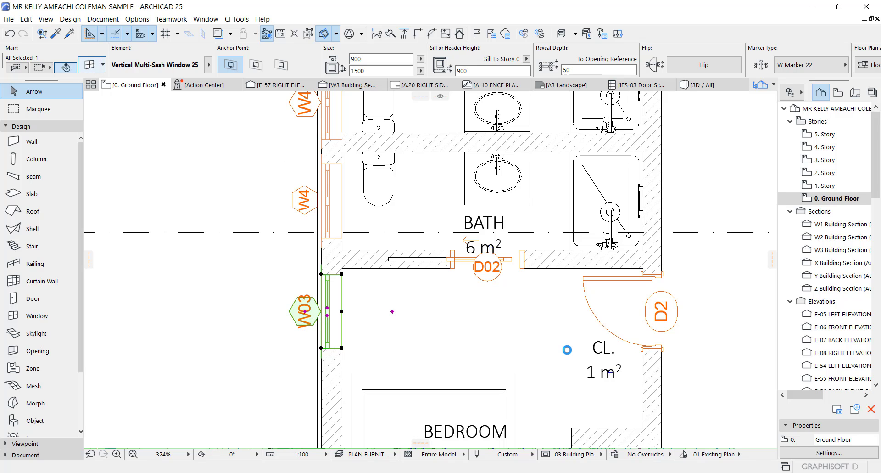
- Set the W03 window's marker text height to 1.00 mm, apply it and deselect the window
key(ctrl+t)
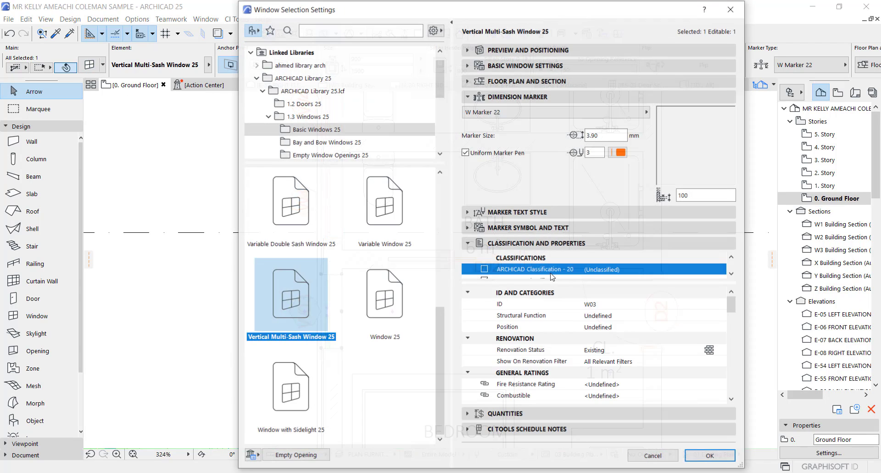
click(594, 304)
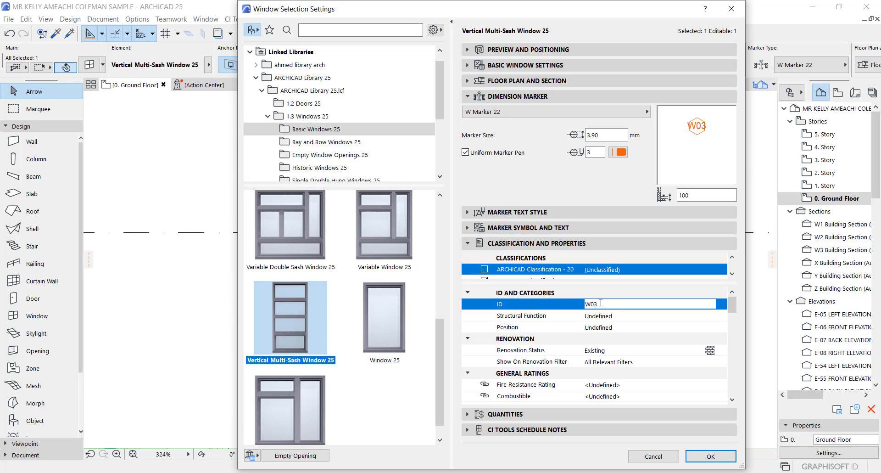
click(519, 245)
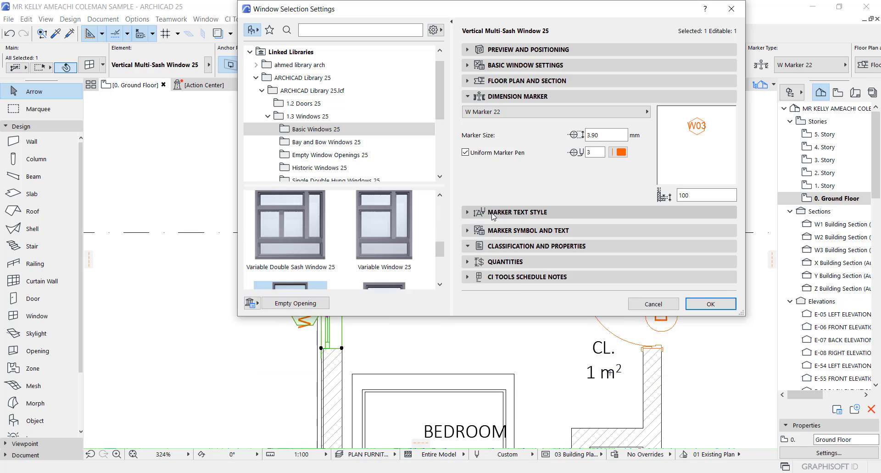
click(493, 212)
key(Tab)
key(Tab)
key(Tab)
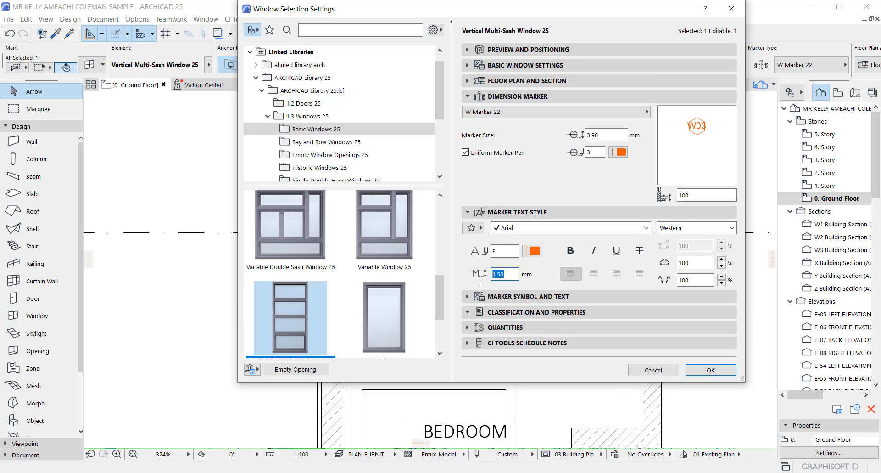
text(1.00)
click(703, 371)
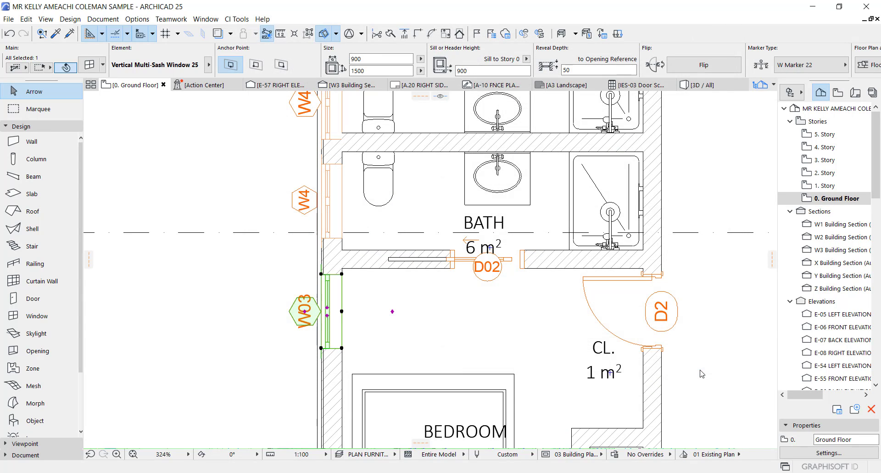
click(217, 311)
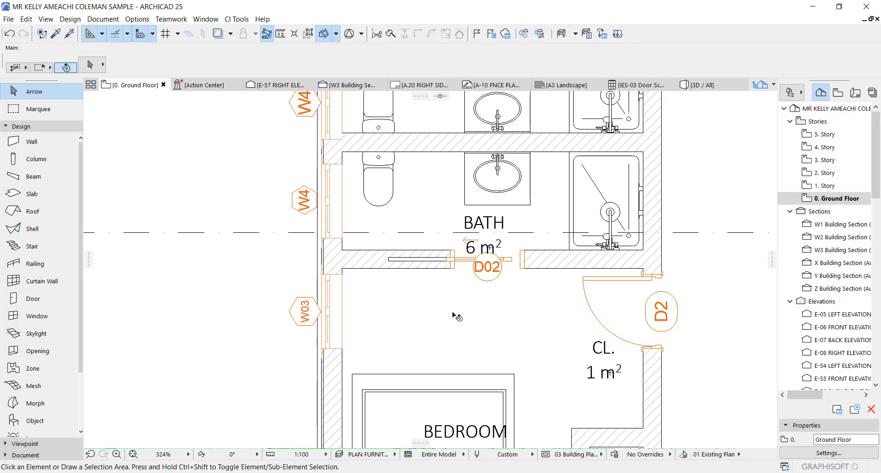
- Open the bathroom pocket door's settings and examine its marker geometry and the marker content options
click(524, 269)
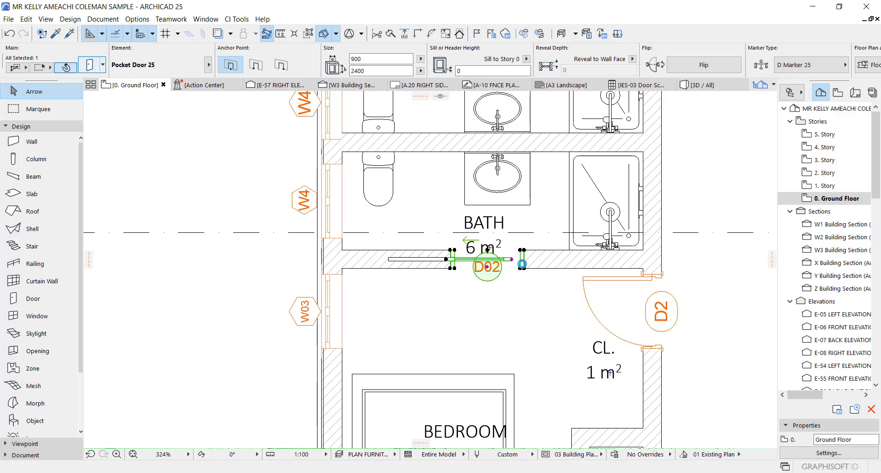
scroll(456, 251, up, 2)
key(ctrl+t)
drag(429, 25, 274, 40)
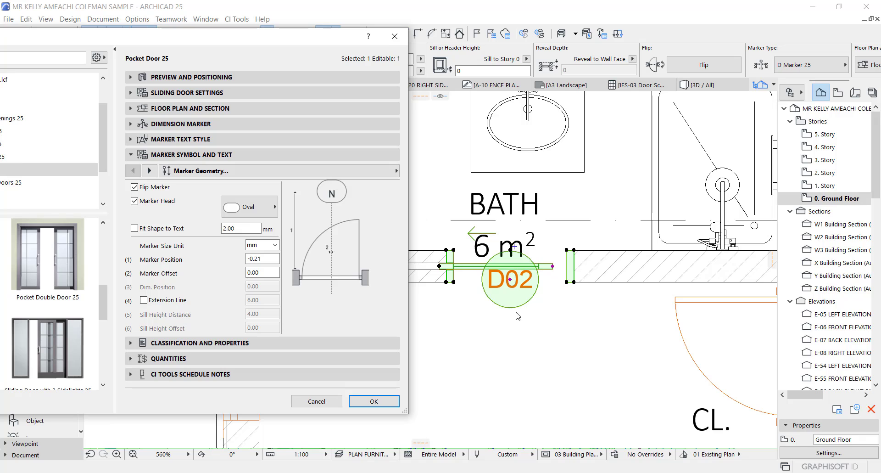
drag(257, 36, 383, 51)
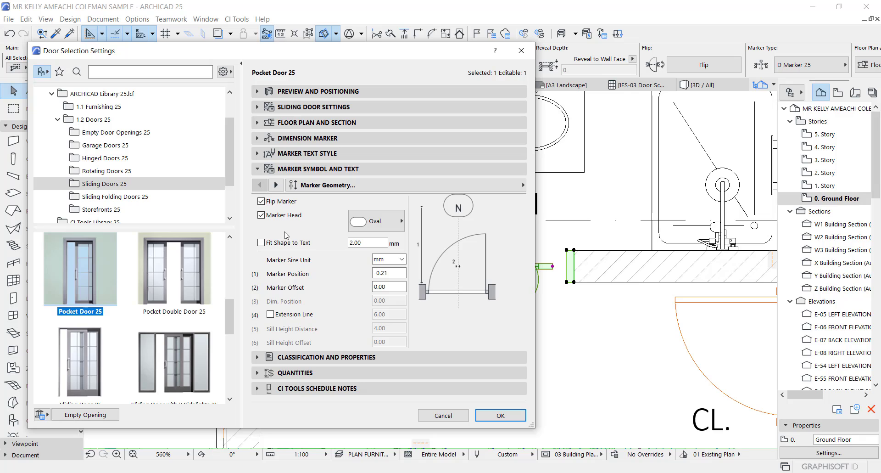
click(275, 185)
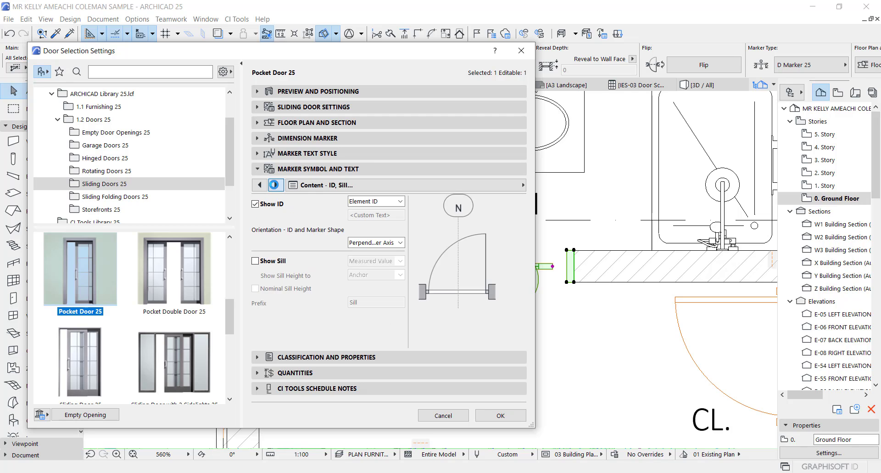
click(275, 185)
click(275, 185)
click(276, 185)
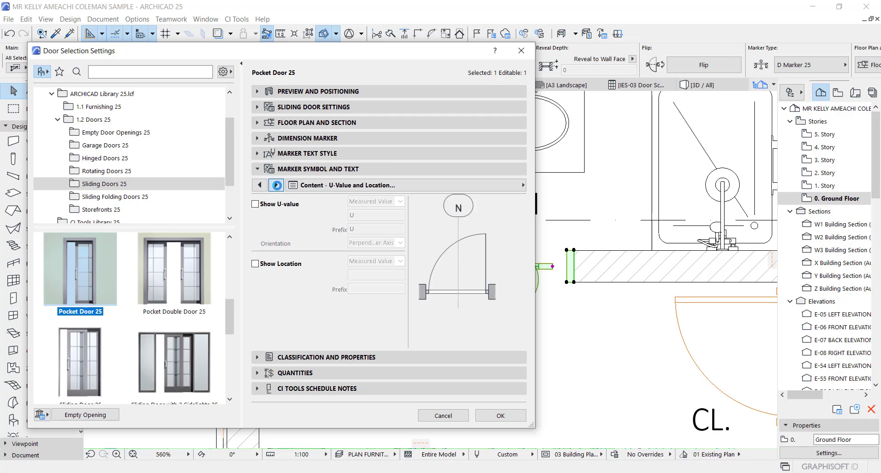
click(275, 185)
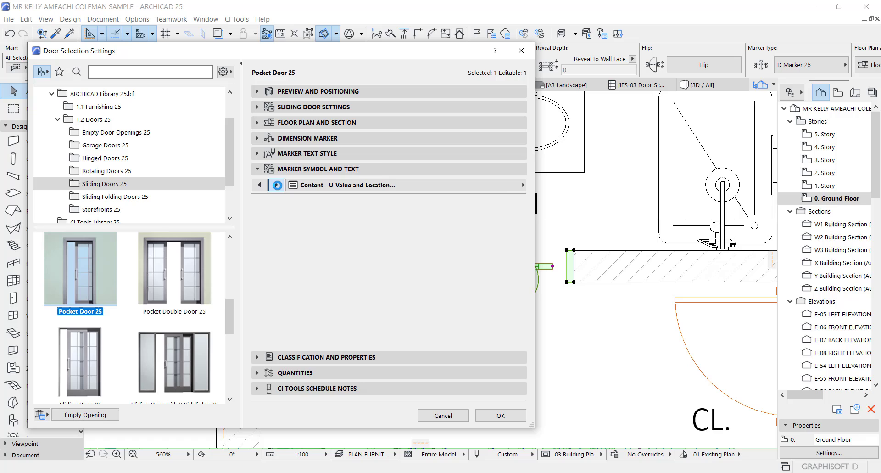
click(260, 185)
click(260, 185)
click(260, 185)
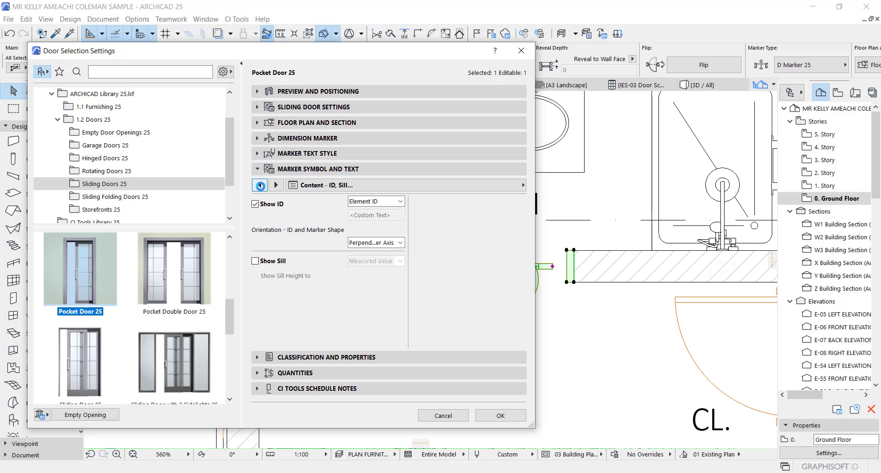
click(260, 185)
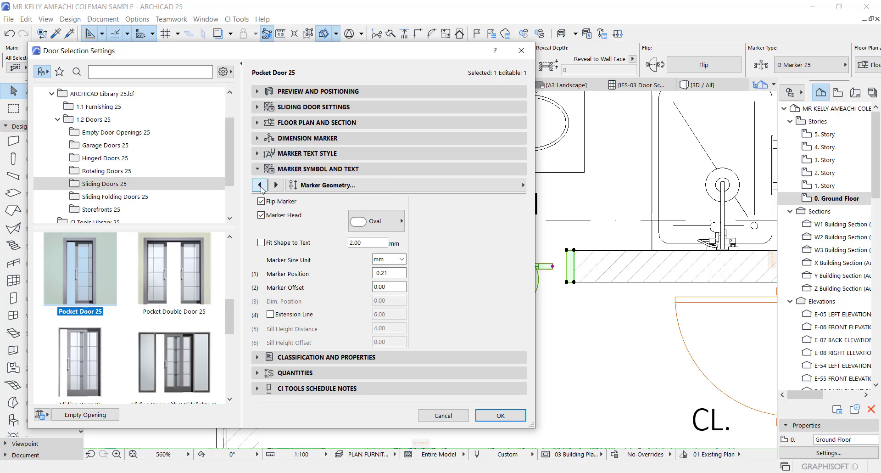
- Turn on Fit Shape to Text for the pocket door's marker, set the Marker Size to 3 mm and apply the settings
click(262, 243)
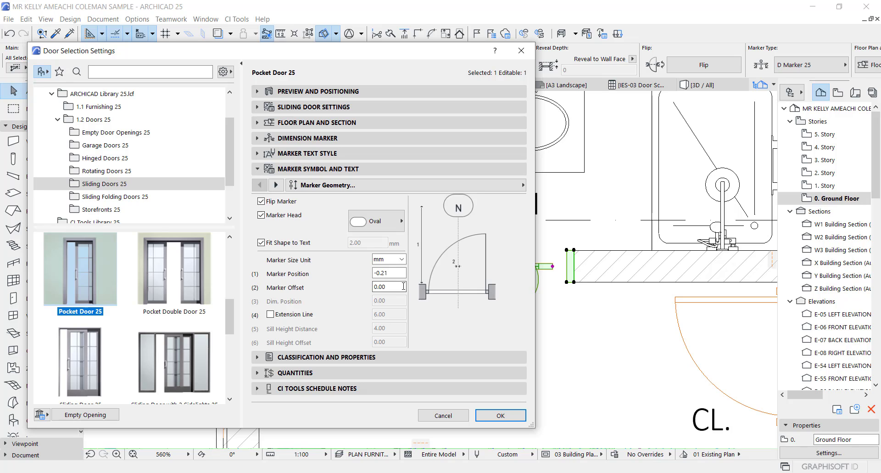
click(343, 139)
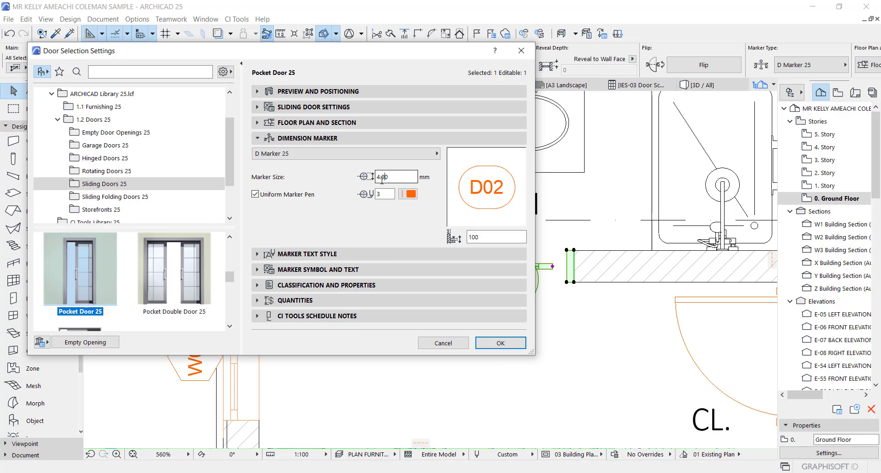
drag(386, 177, 363, 182)
text(3)
click(385, 194)
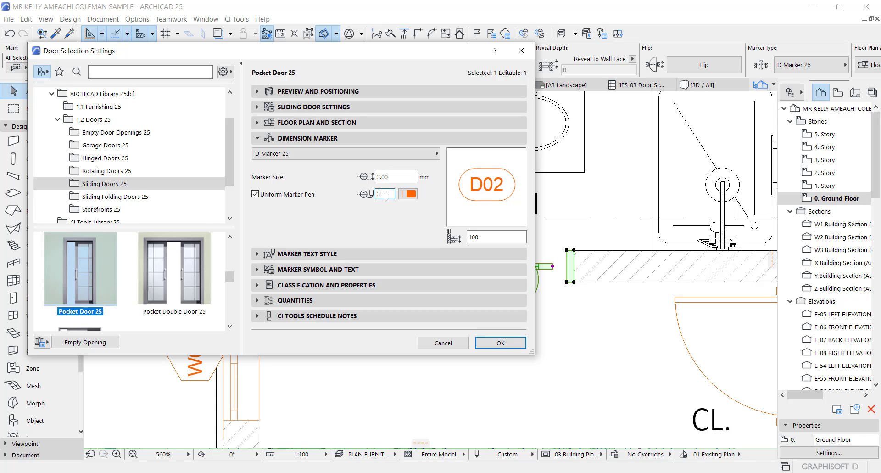
click(501, 345)
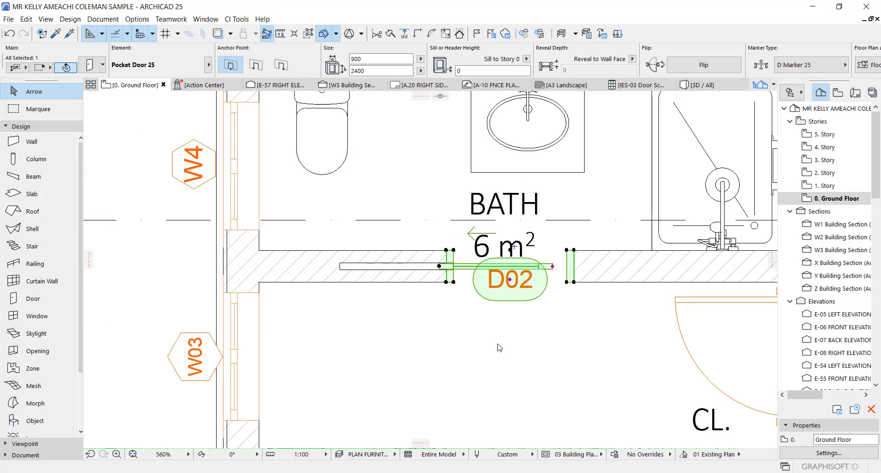
- Open the settings of the bathroom pocket door marked D02 and examine its marker text style and marker geometry options
scroll(482, 290, down, 3)
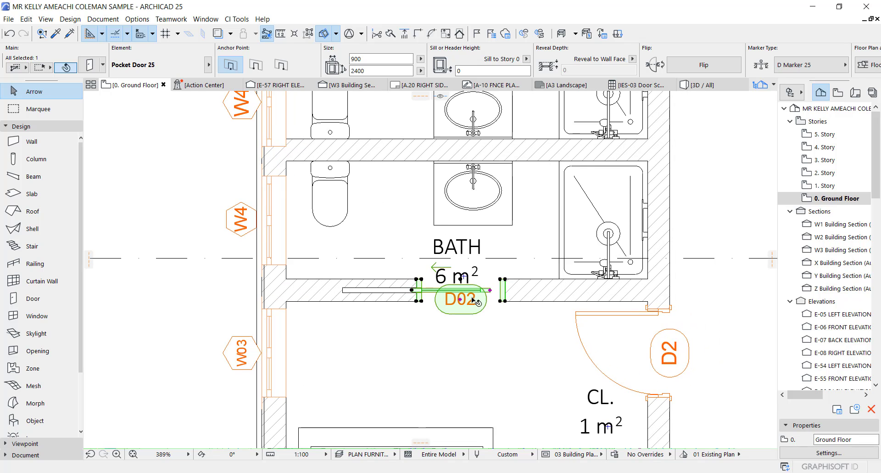
scroll(500, 292, up, 3)
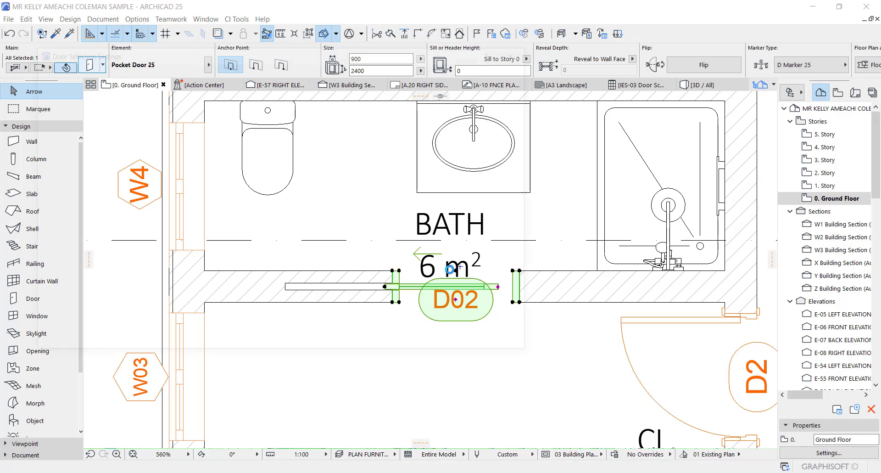
double_click(427, 271)
click(294, 254)
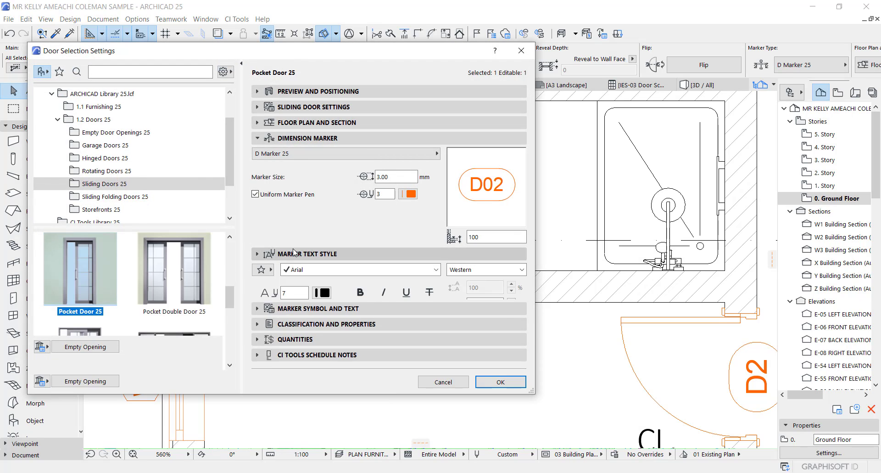
click(290, 256)
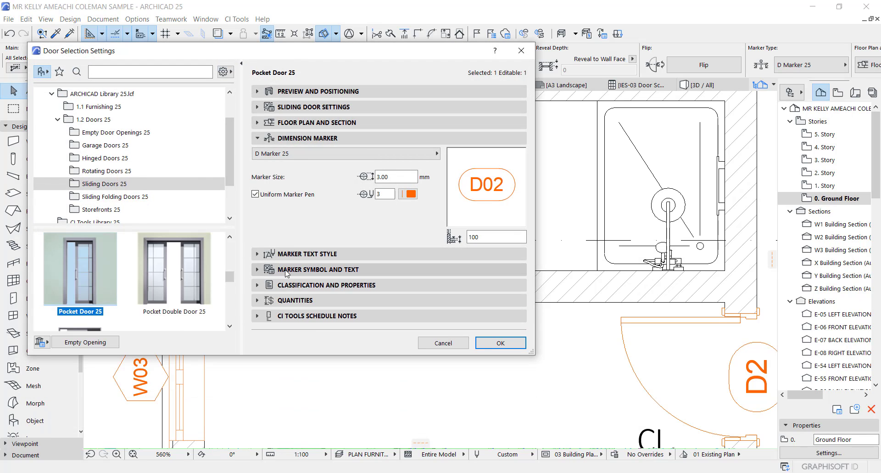
click(287, 271)
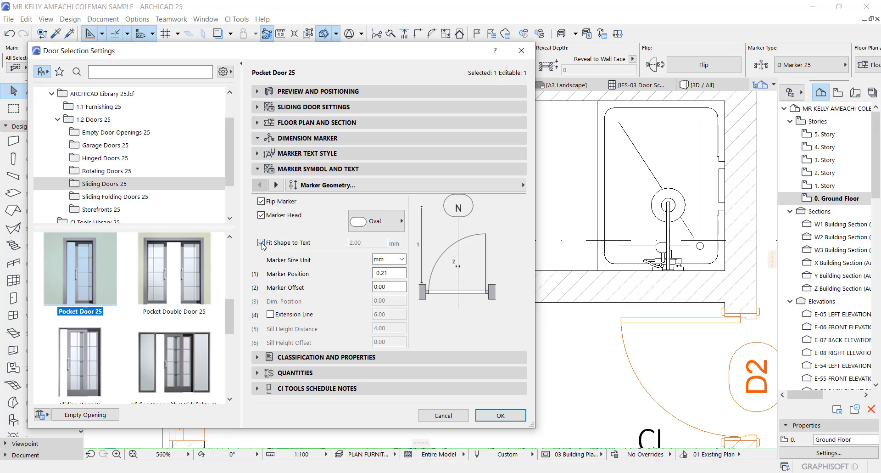
- Turn off Fit Shape to Text for the pocket door's marker and check the marker preview and text style
click(261, 242)
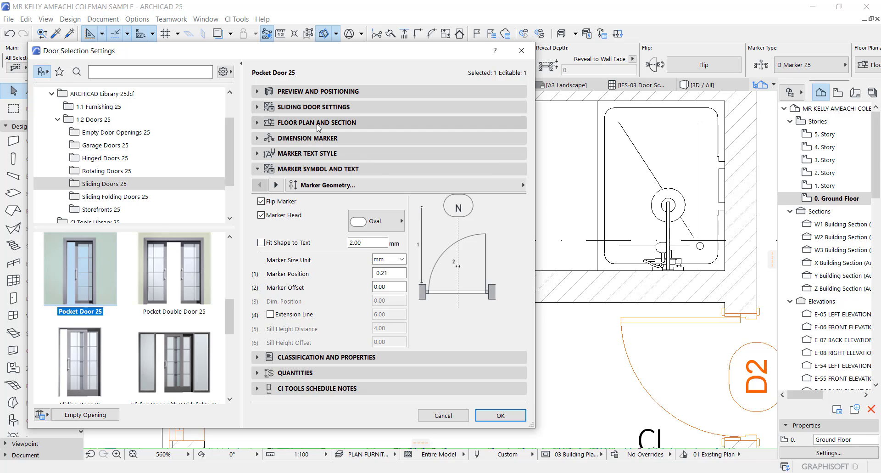
click(304, 138)
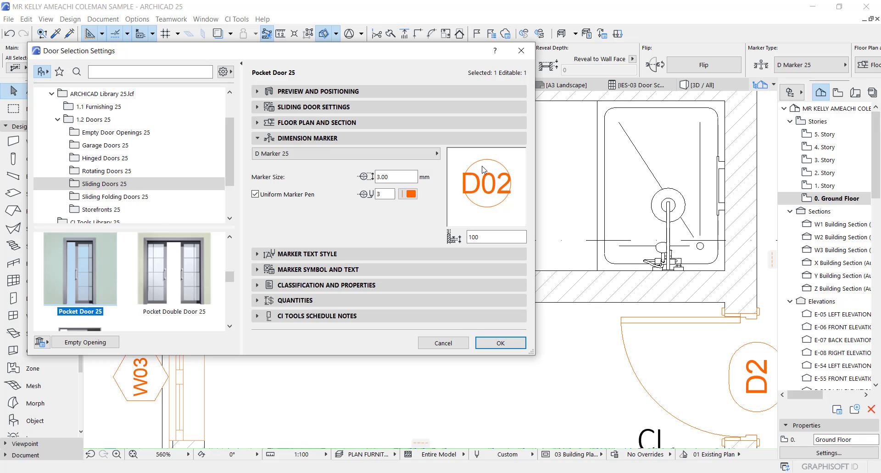
click(318, 254)
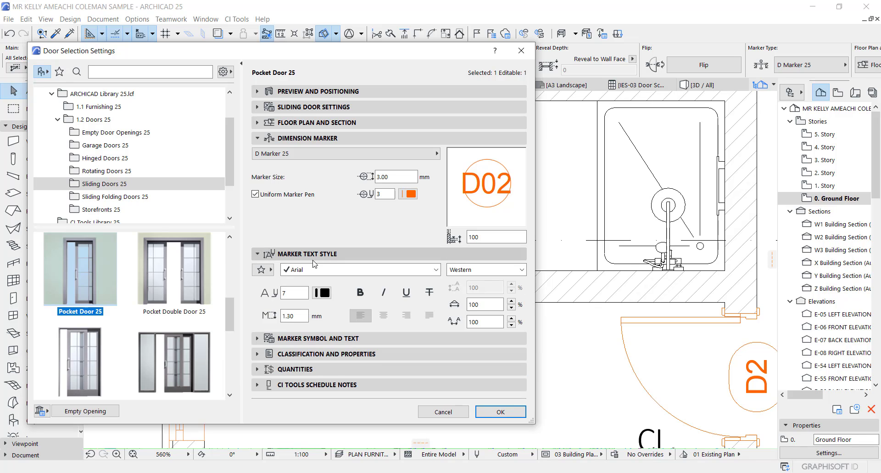
click(313, 254)
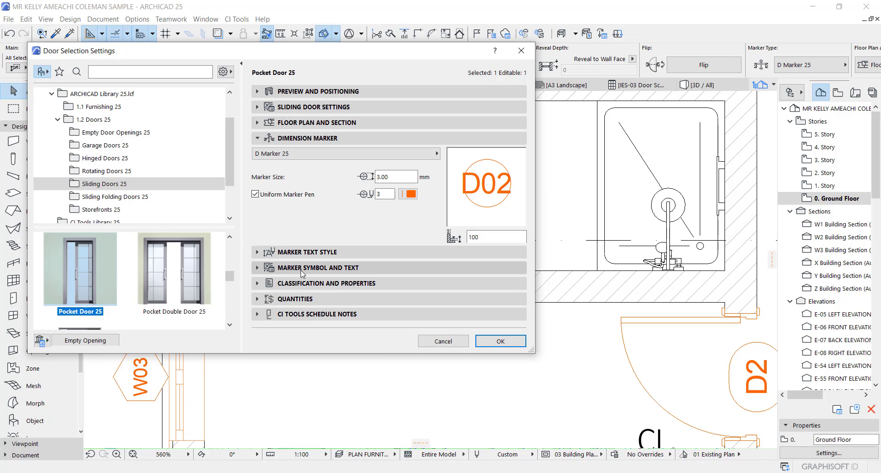
- Turn Fit Shape to Text back on for the pocket door's oval marker
click(302, 268)
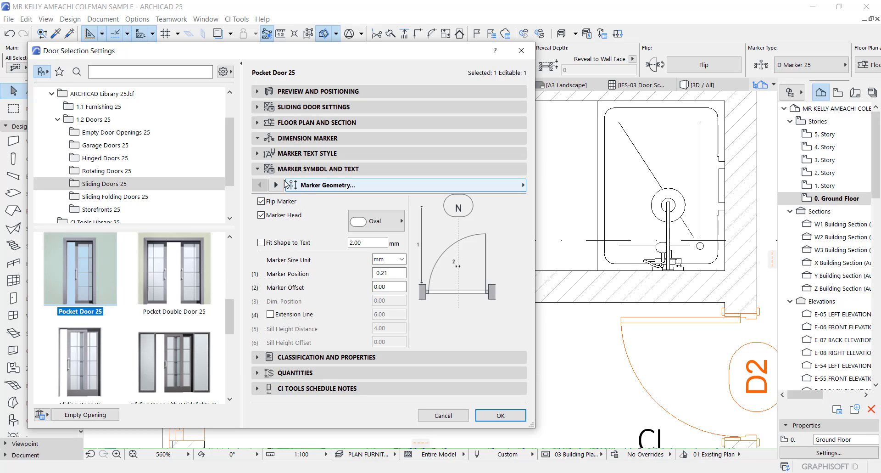
click(267, 245)
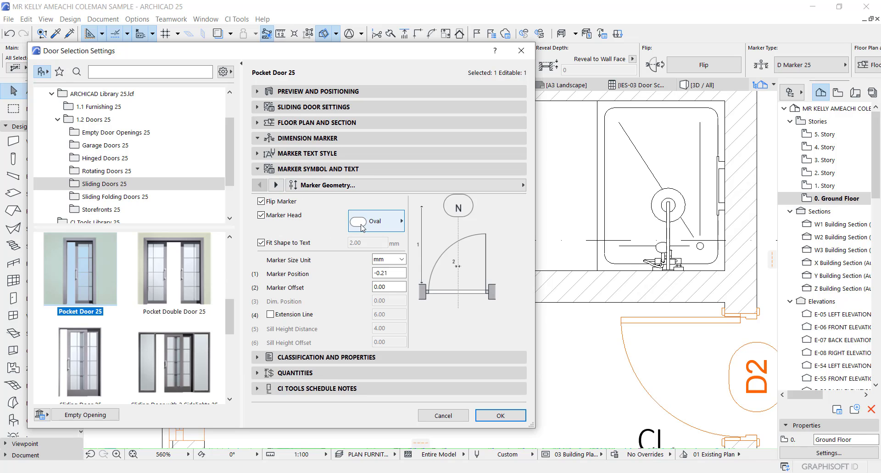
click(375, 223)
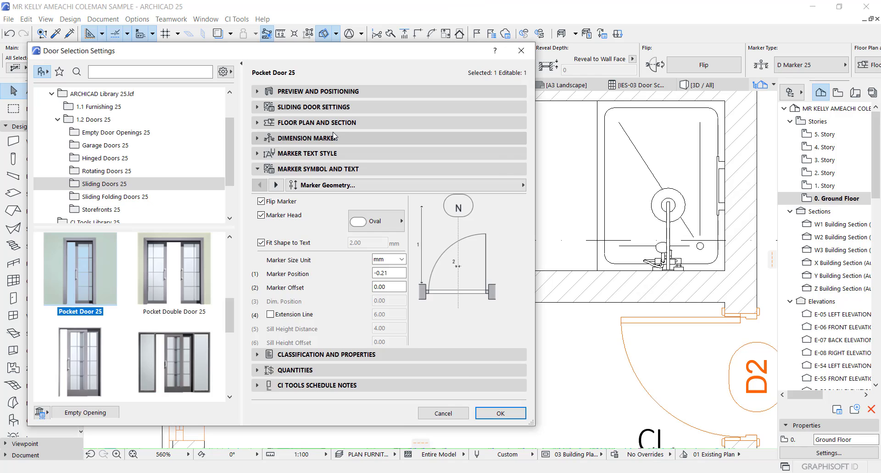
- Set the pocket door's Marker Size to 2 mm and apply the settings
click(341, 138)
click(370, 177)
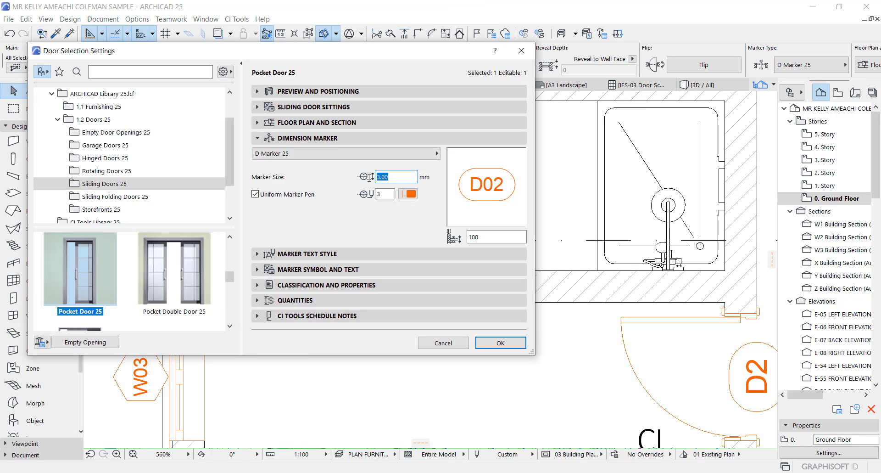
text(2.5)
click(387, 193)
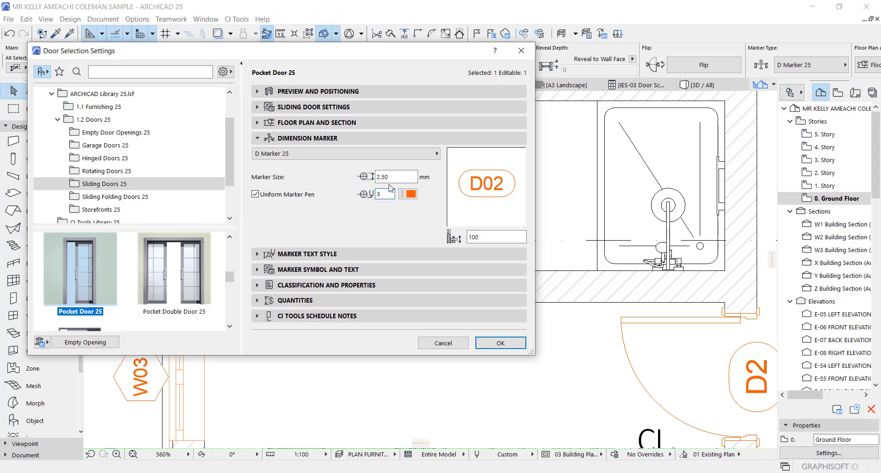
click(389, 176)
text(2)
click(388, 194)
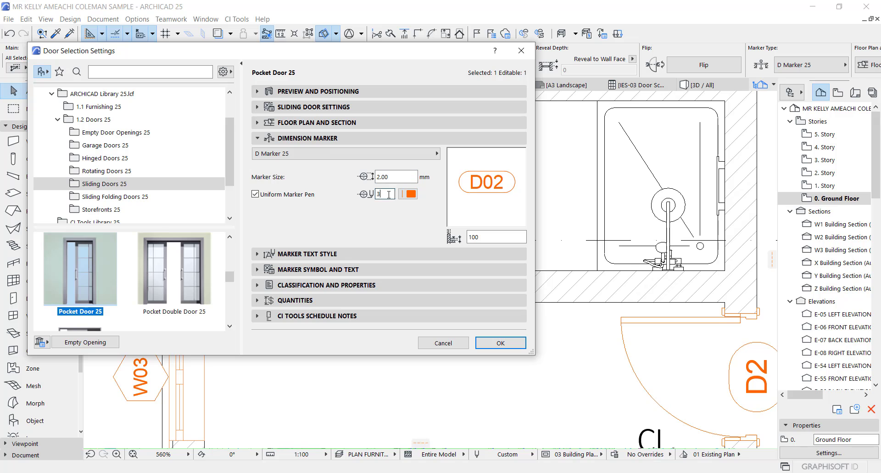
click(494, 346)
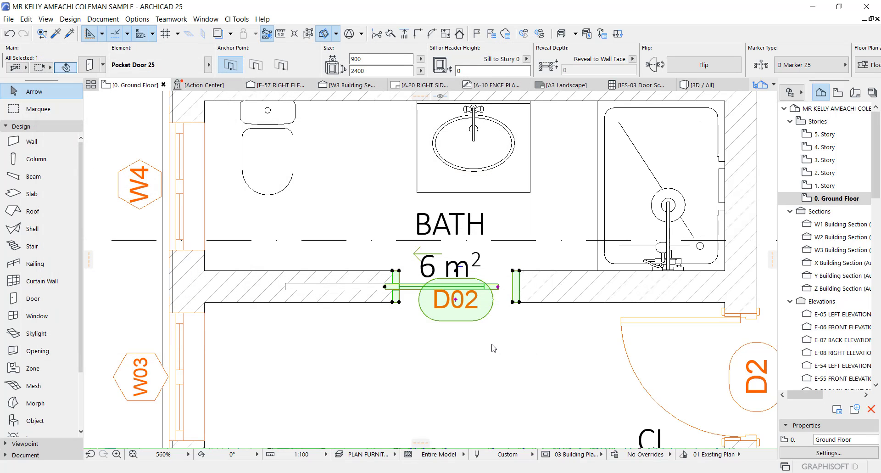
- Move the pocket door's D02 marker slightly down the plan so its oval sits just below the door leaf
scroll(468, 303, down, 2)
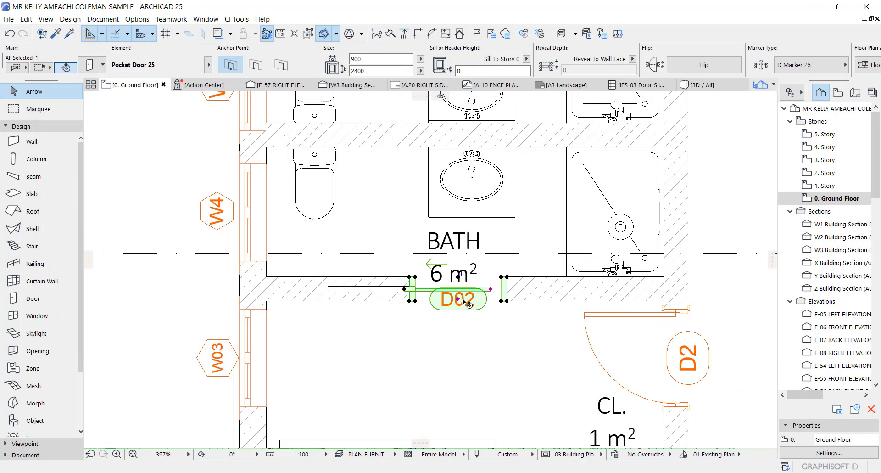
scroll(461, 308, up, 4)
scroll(460, 308, up, 1)
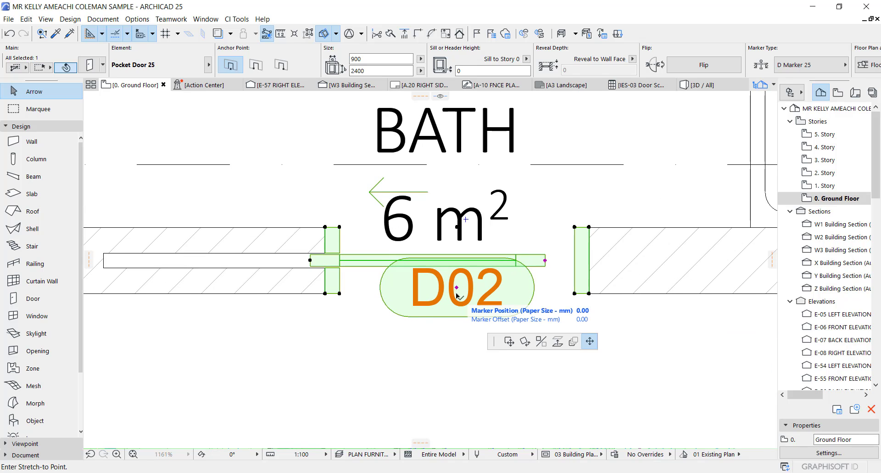
click(458, 288)
click(468, 281)
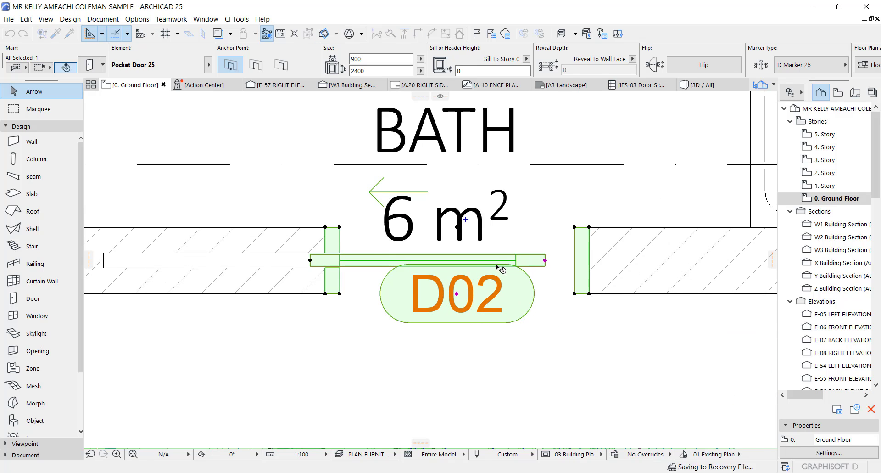
scroll(503, 264, down, 2)
scroll(525, 265, down, 3)
scroll(526, 265, down, 1)
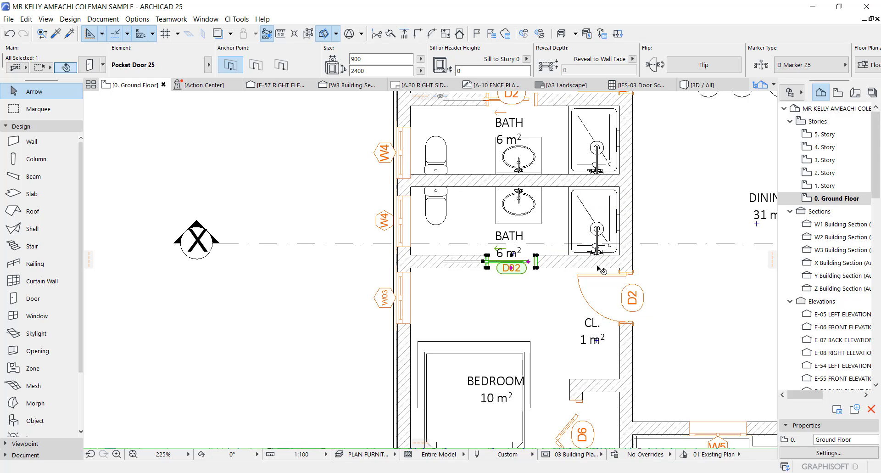
- Move the upper bathroom's W4 window about 238 mm up along the exterior wall and deselect it
scroll(641, 275, up, 1)
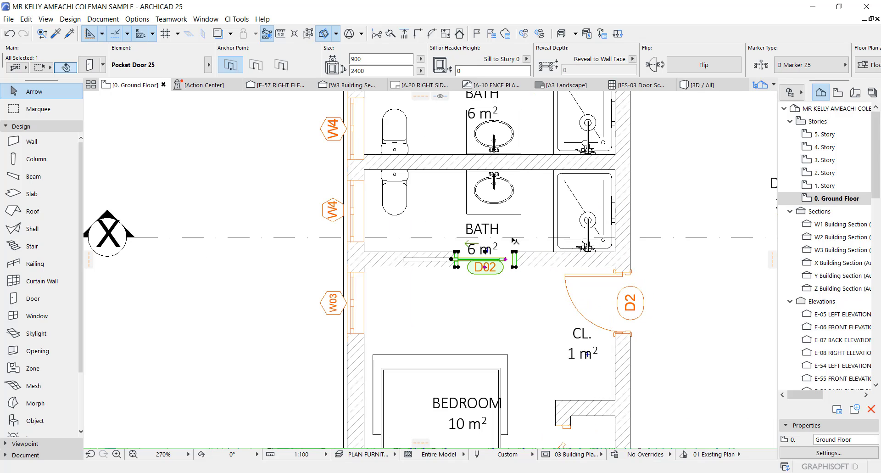
middle_drag(378, 245, 381, 277)
ctrl+scroll(381, 266, up, 3)
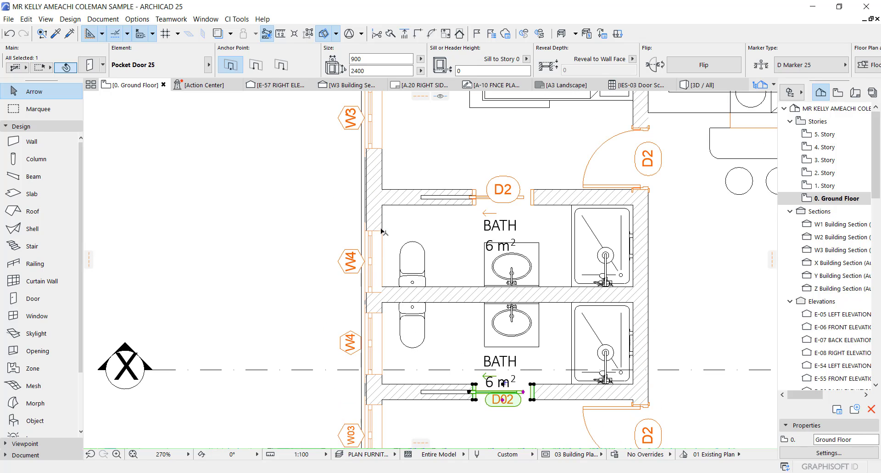
scroll(383, 234, up, 1)
click(383, 233)
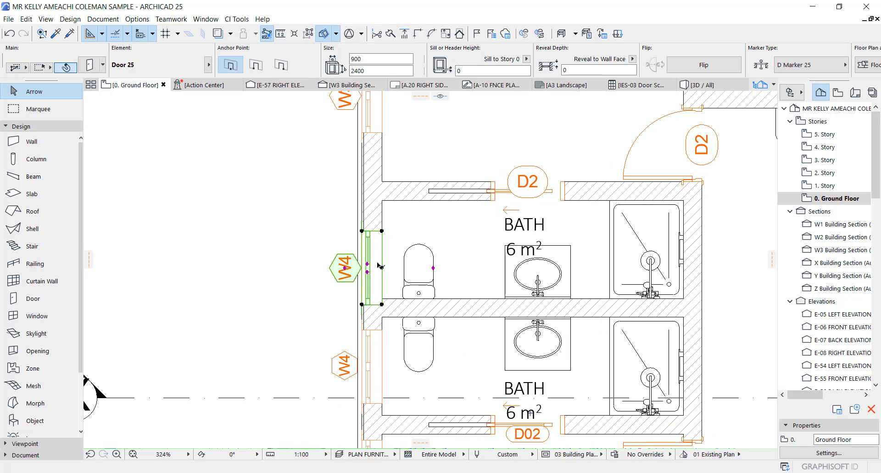
click(382, 268)
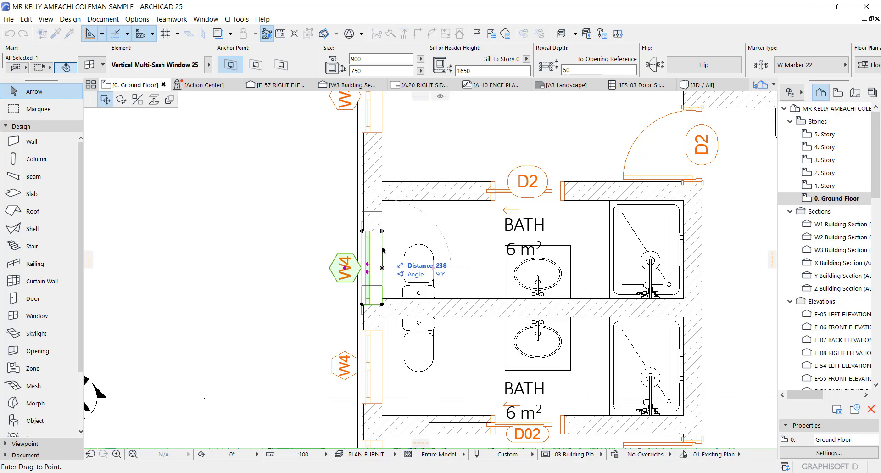
click(382, 248)
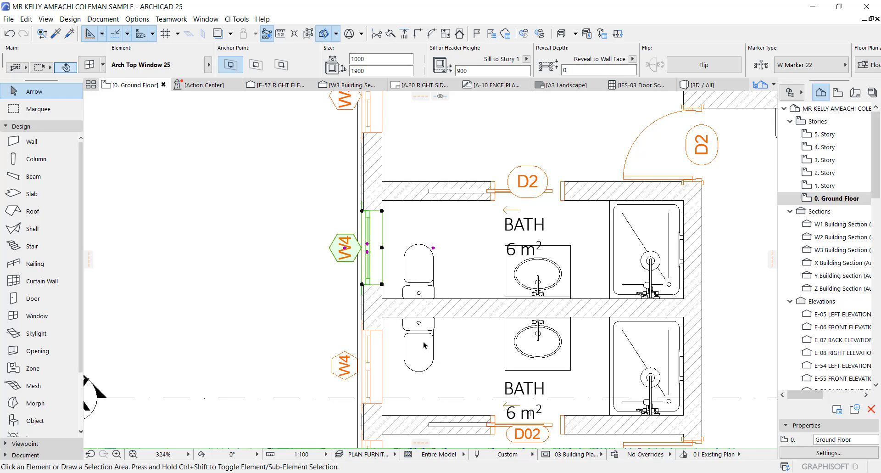
key(Escape)
scroll(468, 346, down, 5)
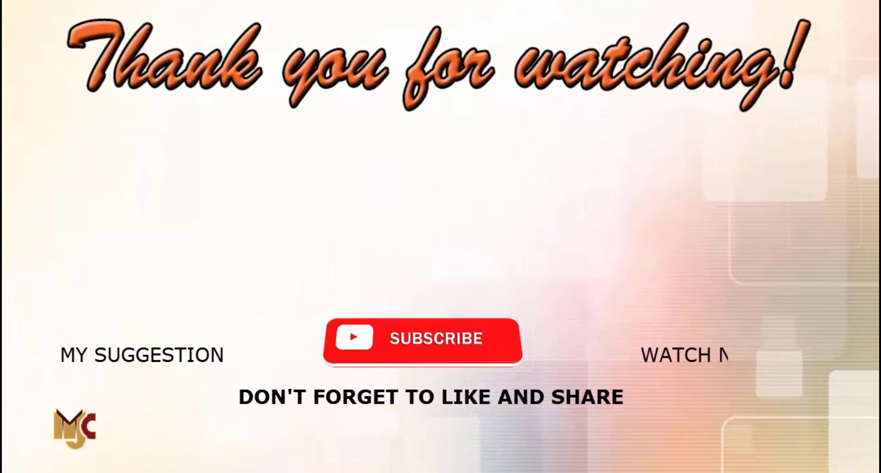